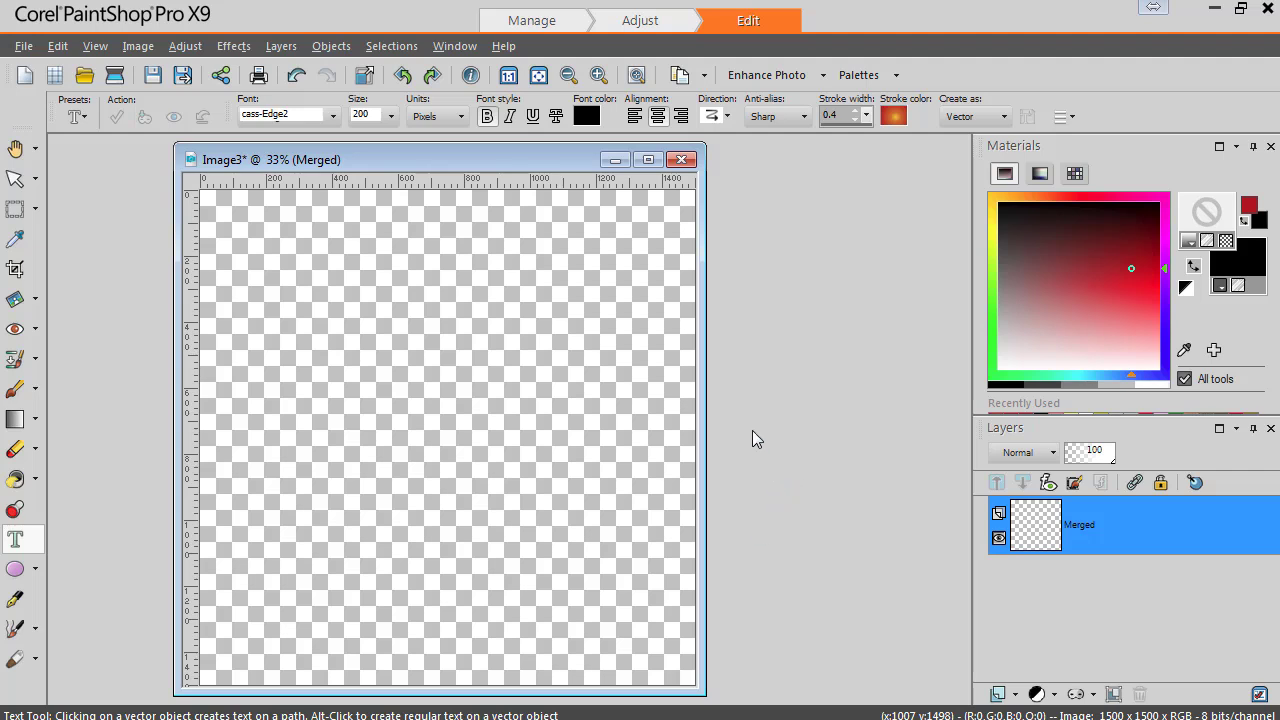
# - Browse the installed fonts list, then view the messy-stitches fonts in The Font Thing
pyautogui.moveTo(553, 156); pyautogui.dragTo(568, 151)
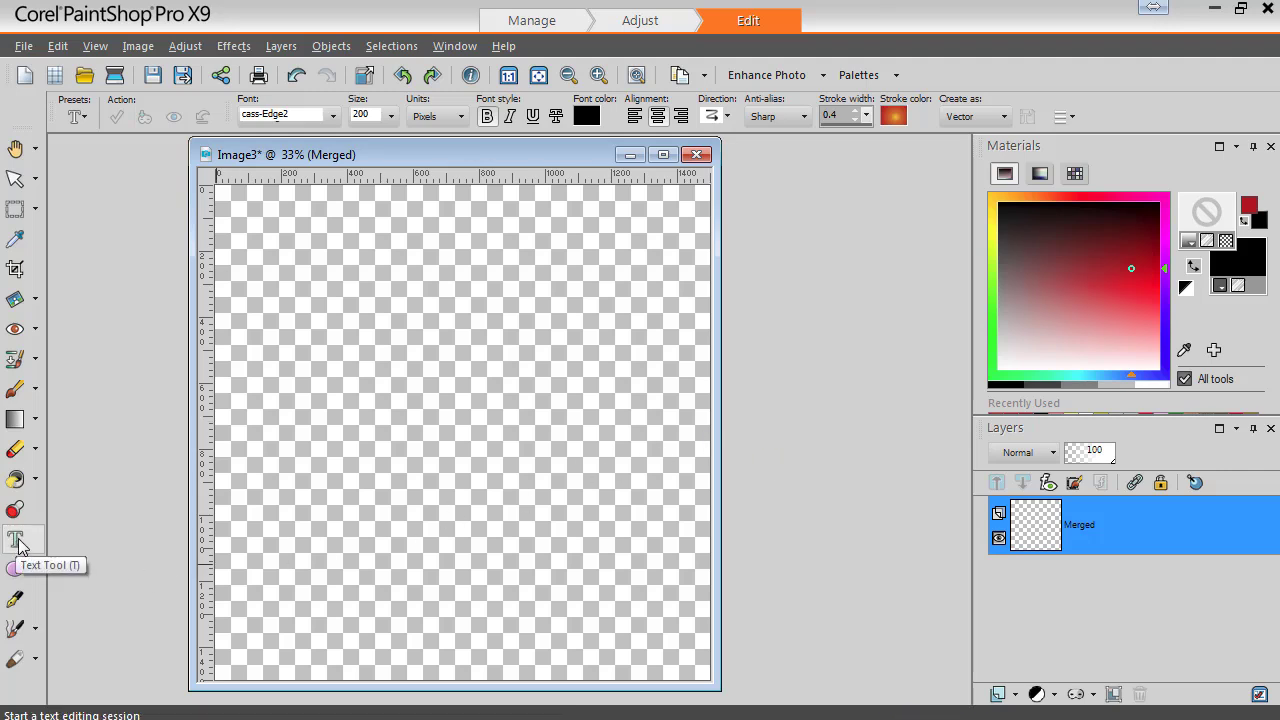
pyautogui.click(333, 115)
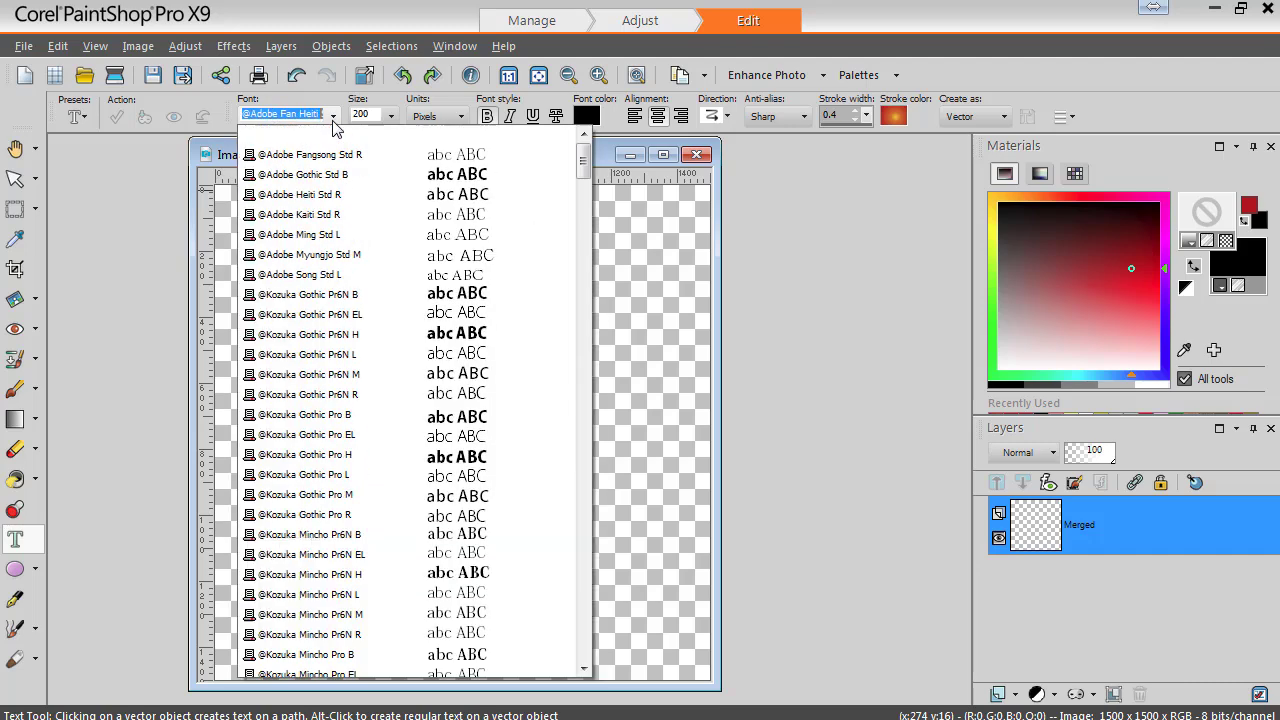
pyautogui.moveTo(583, 160); pyautogui.dragTo(585, 235)
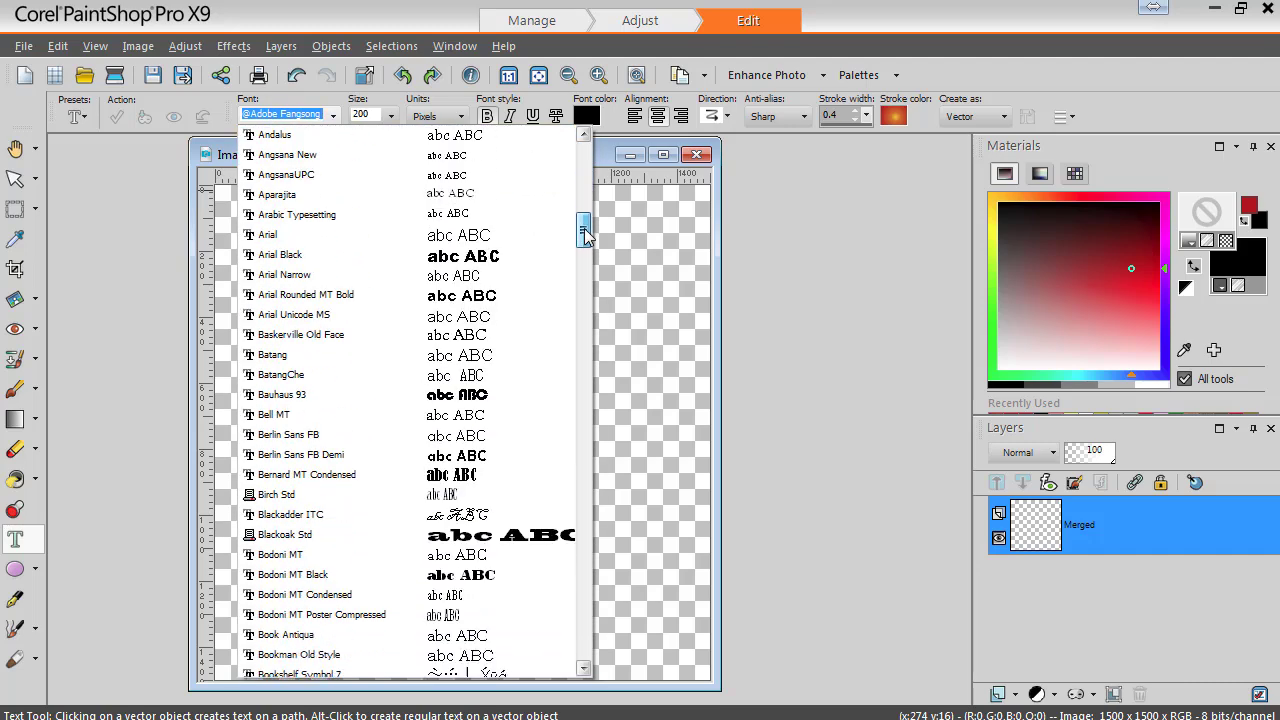
pyautogui.moveTo(586, 225); pyautogui.dragTo(584, 152)
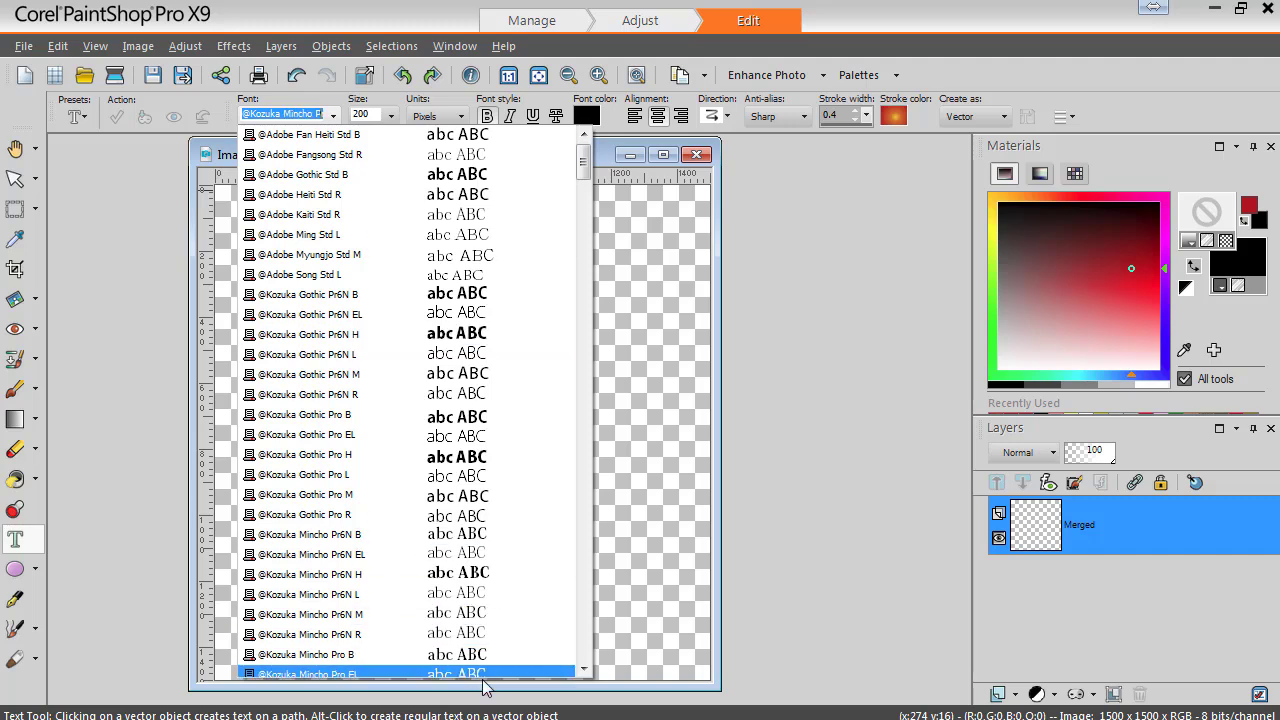
pyautogui.scroll(-1, 400, 664)
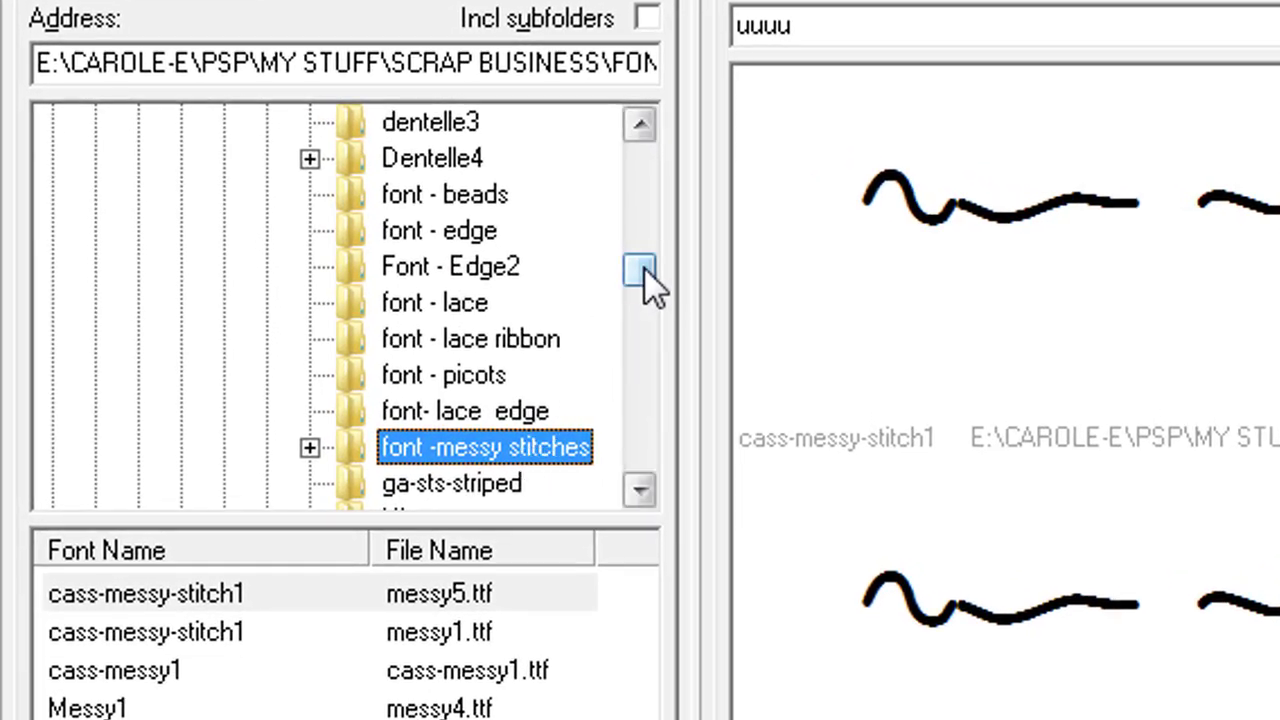
# - Preview the cass-edge fonts in The Font Thing's font - edge folder
pyautogui.click(465, 230)
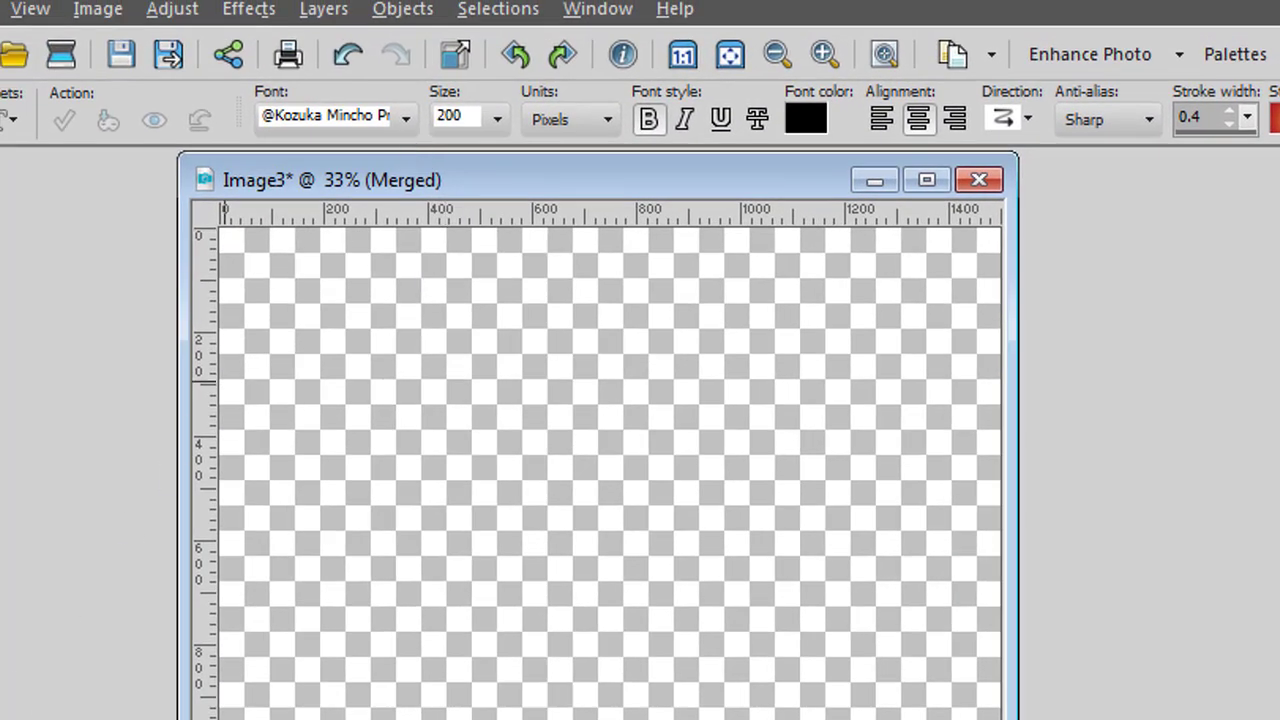
# - Choose cass-edges from the Text tool's font list
pyautogui.click(405, 118)
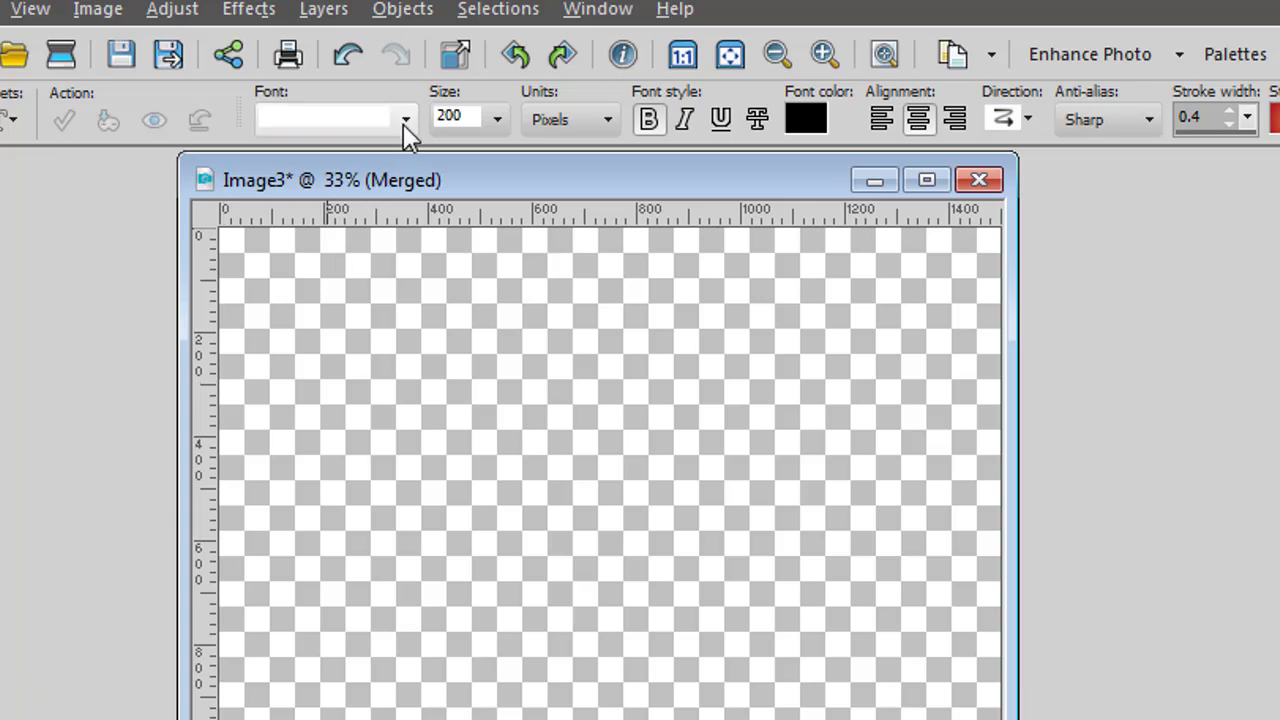
pyautogui.moveTo(790, 245); pyautogui.dragTo(799, 366)
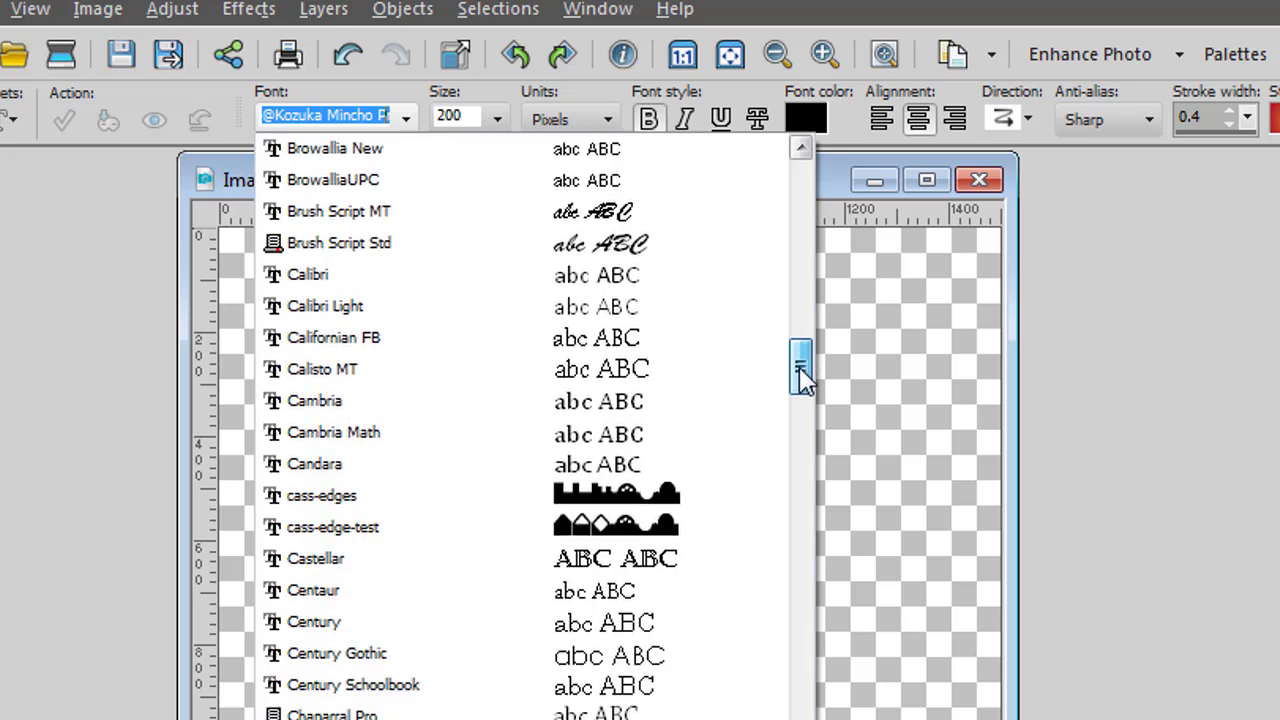
pyautogui.click(452, 499)
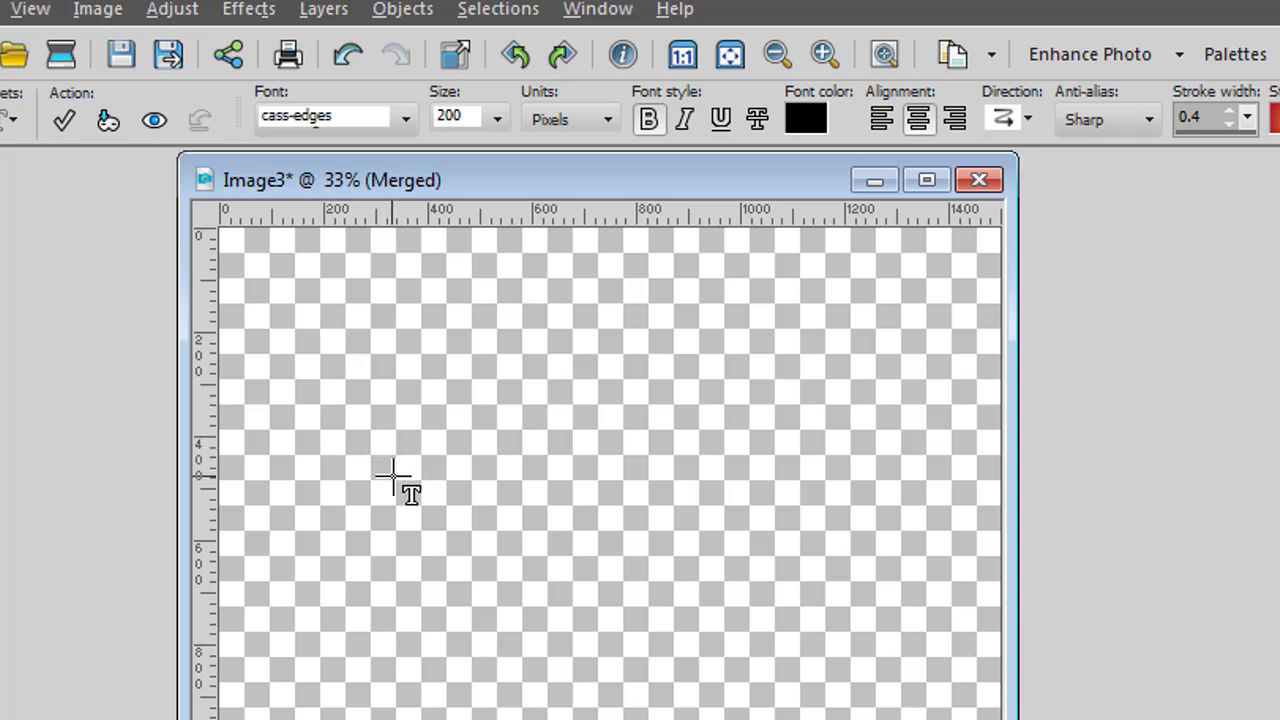
# - Start a text object near the canvas centre and try the a and b cass-edges glyphs
pyautogui.click(586, 572)
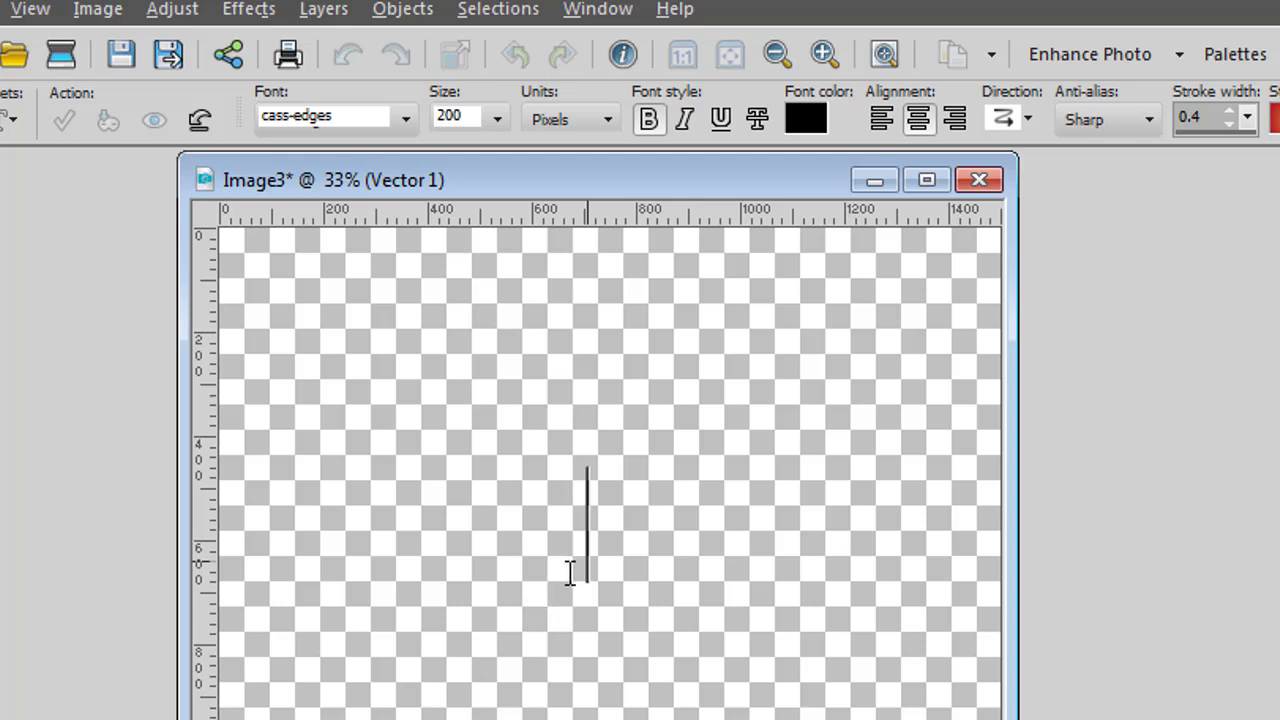
pyautogui.write('aaaaaa')
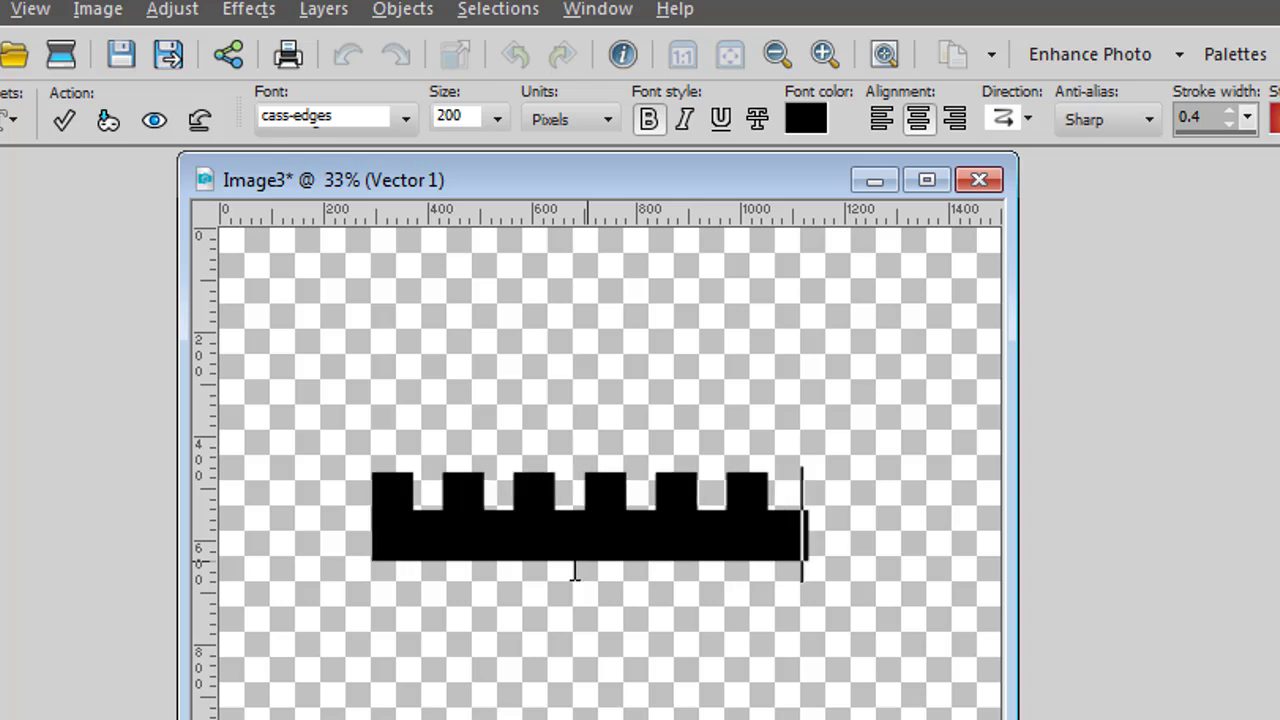
pyautogui.write('a')
pyautogui.moveTo(866, 534); pyautogui.dragTo(377, 492)
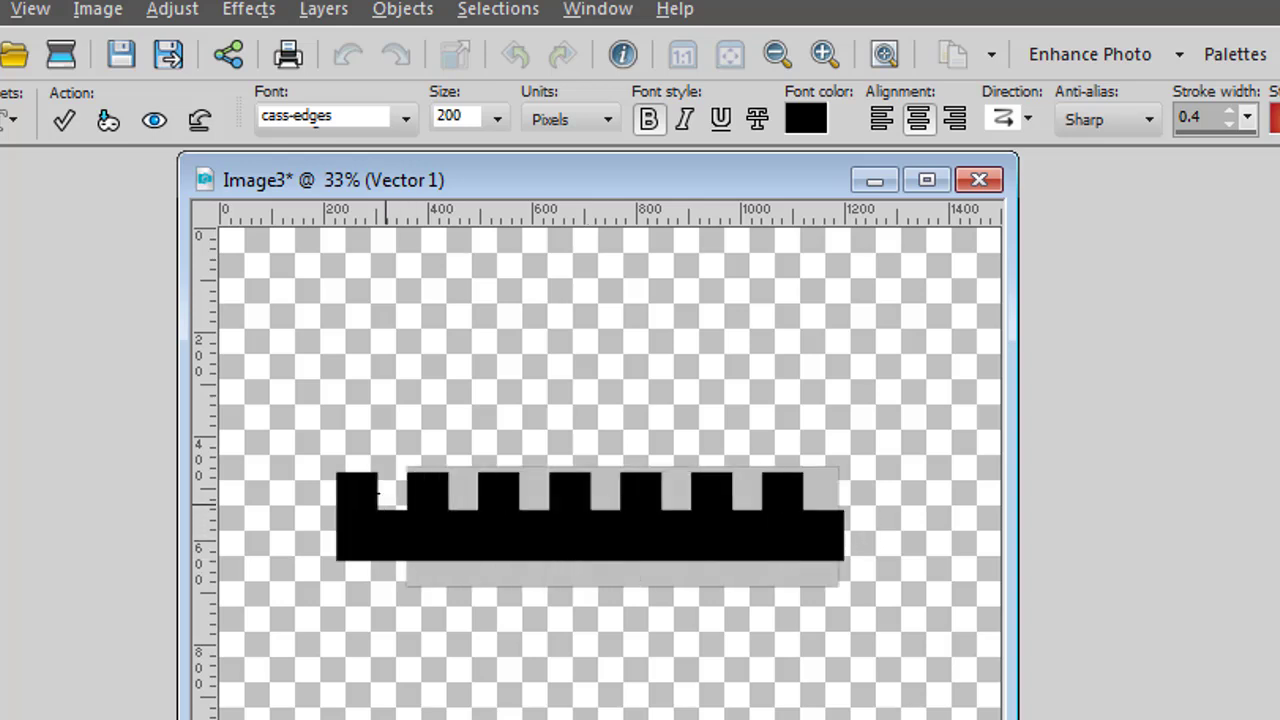
pyautogui.press('BackSpace')
pyautogui.write('aa')
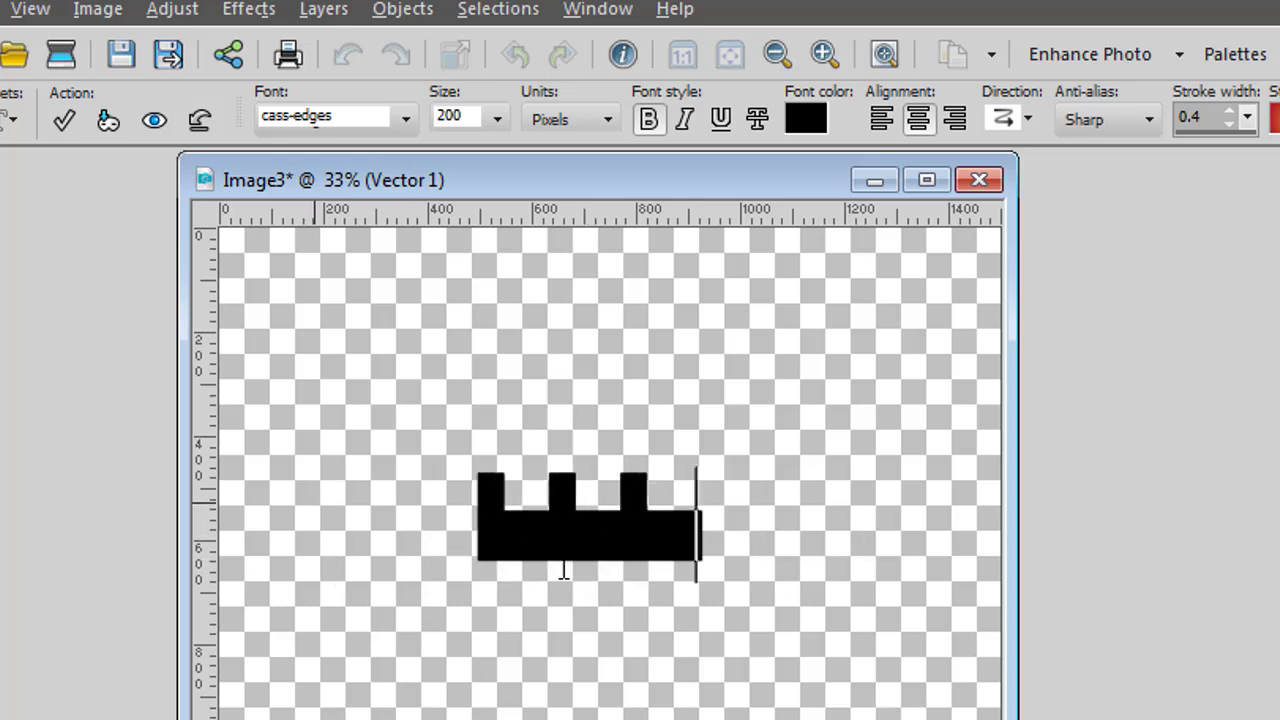
pyautogui.moveTo(755, 537); pyautogui.dragTo(366, 540)
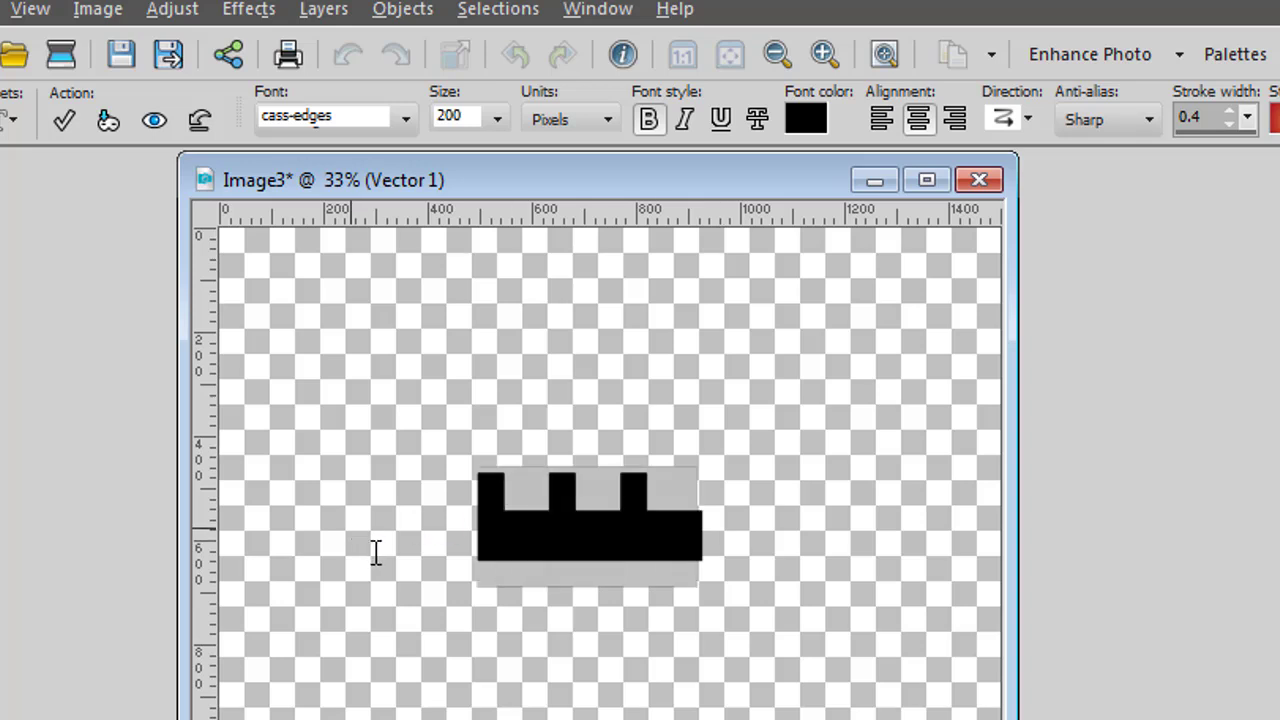
pyautogui.write('bbbbbbbb')
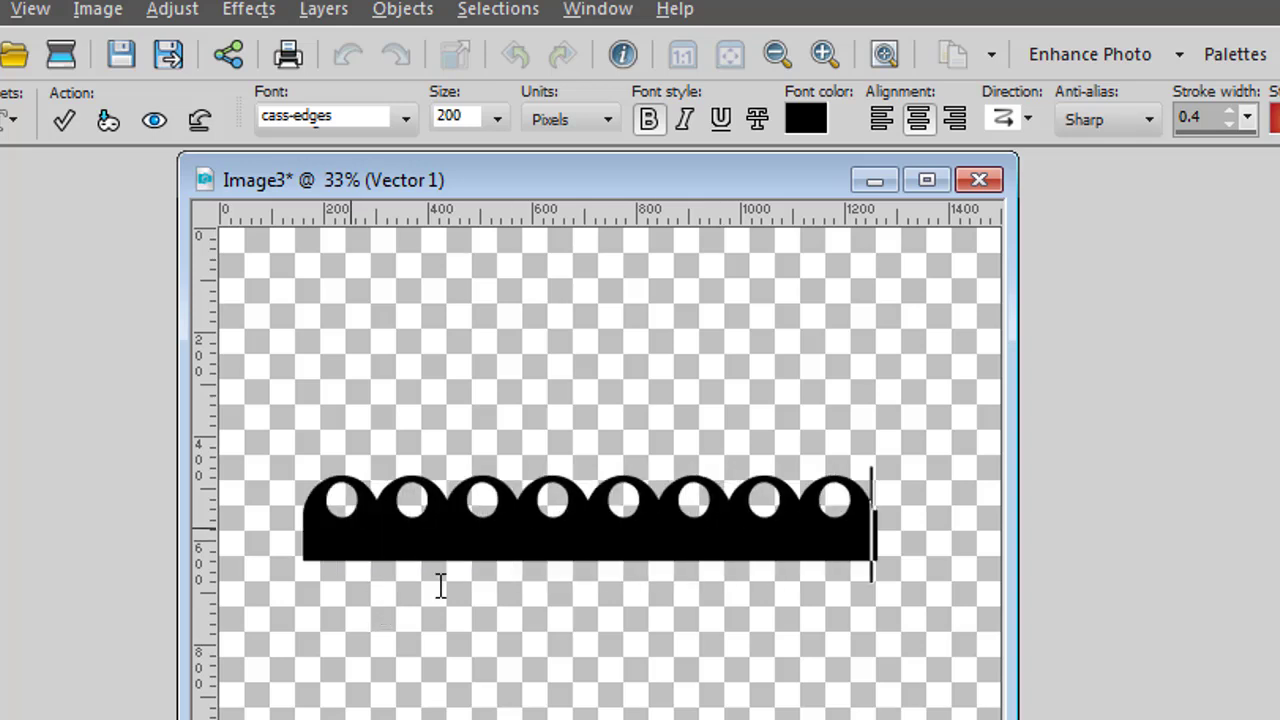
pyautogui.moveTo(934, 528); pyautogui.dragTo(336, 497)
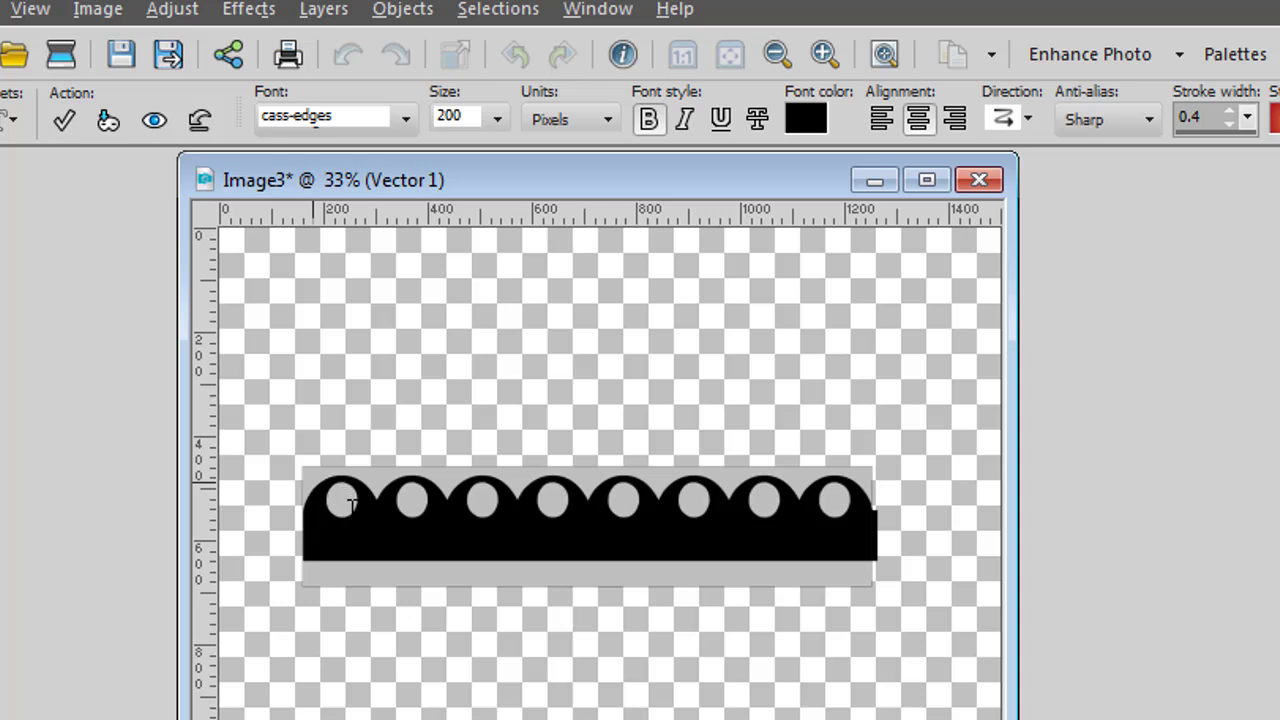
# - Test more glyph letters, ending with a row of six 'd' diamond-notch glyphs
pyautogui.write('aaaaa')
pyautogui.moveTo(766, 526); pyautogui.dragTo(620, 520)
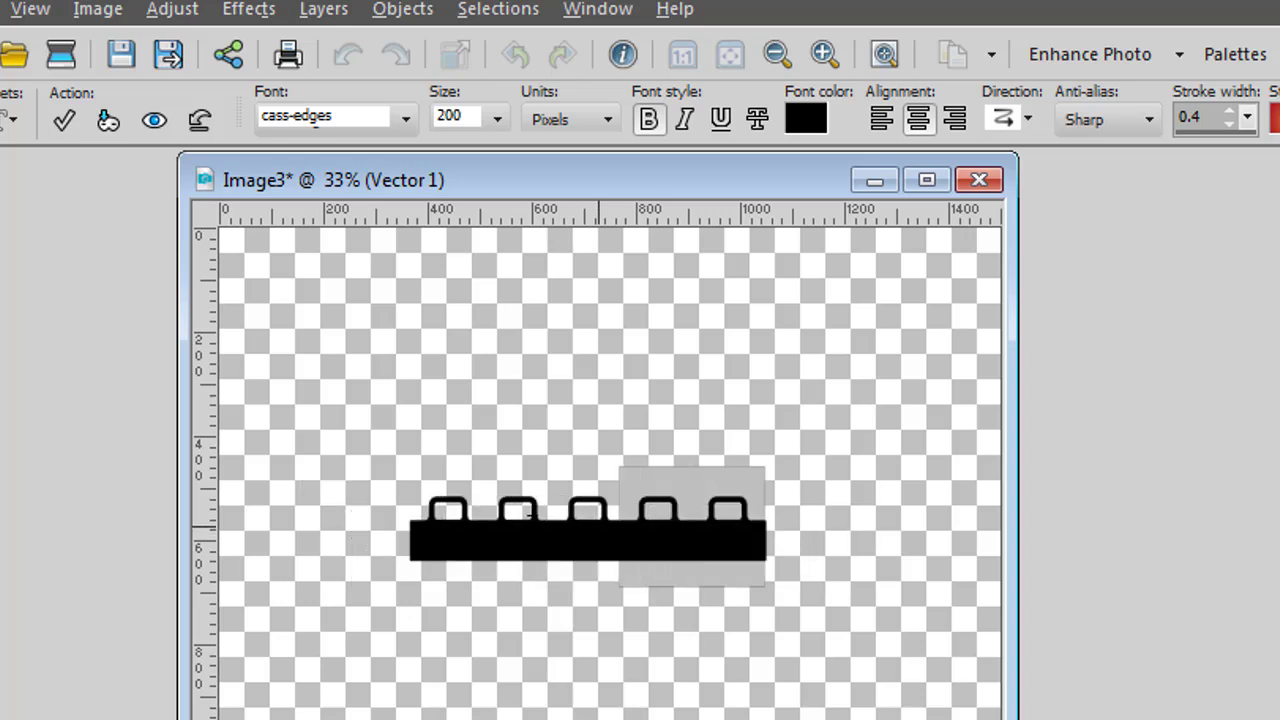
pyautogui.moveTo(528, 512); pyautogui.dragTo(286, 540)
pyautogui.write('bbbbbbb')
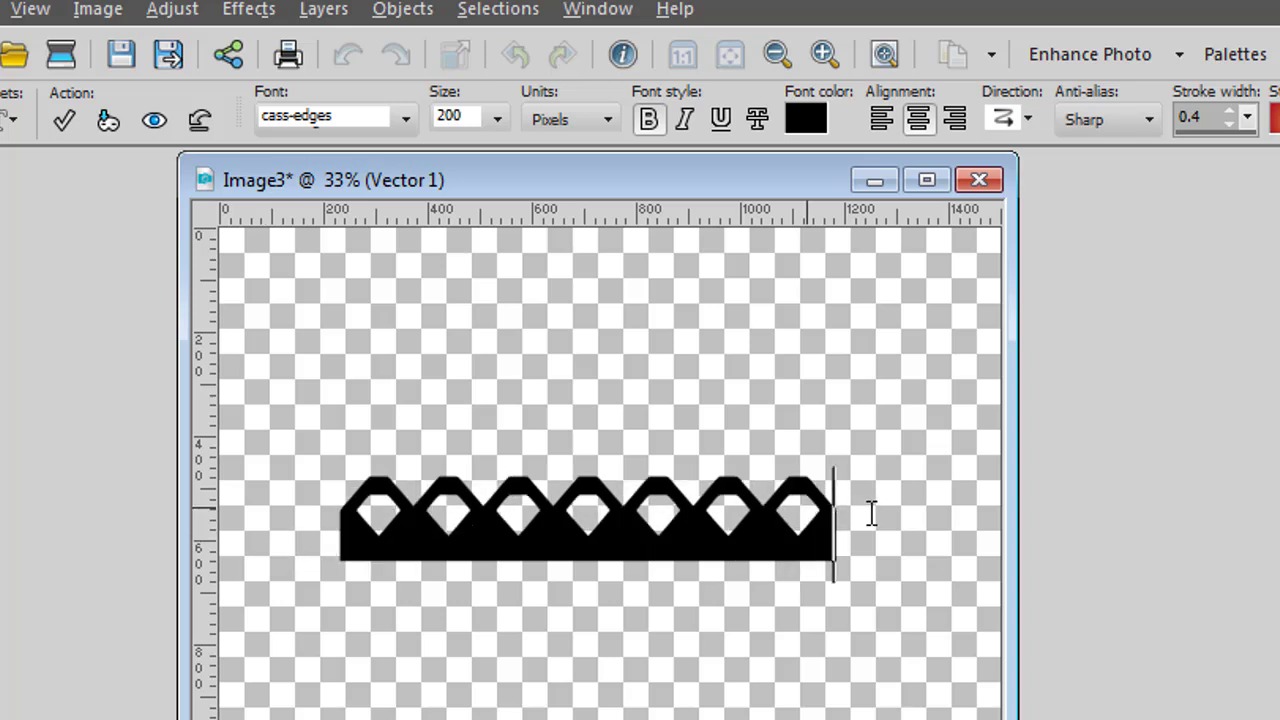
pyautogui.moveTo(871, 509); pyautogui.dragTo(366, 514)
pyautogui.write('cccc')
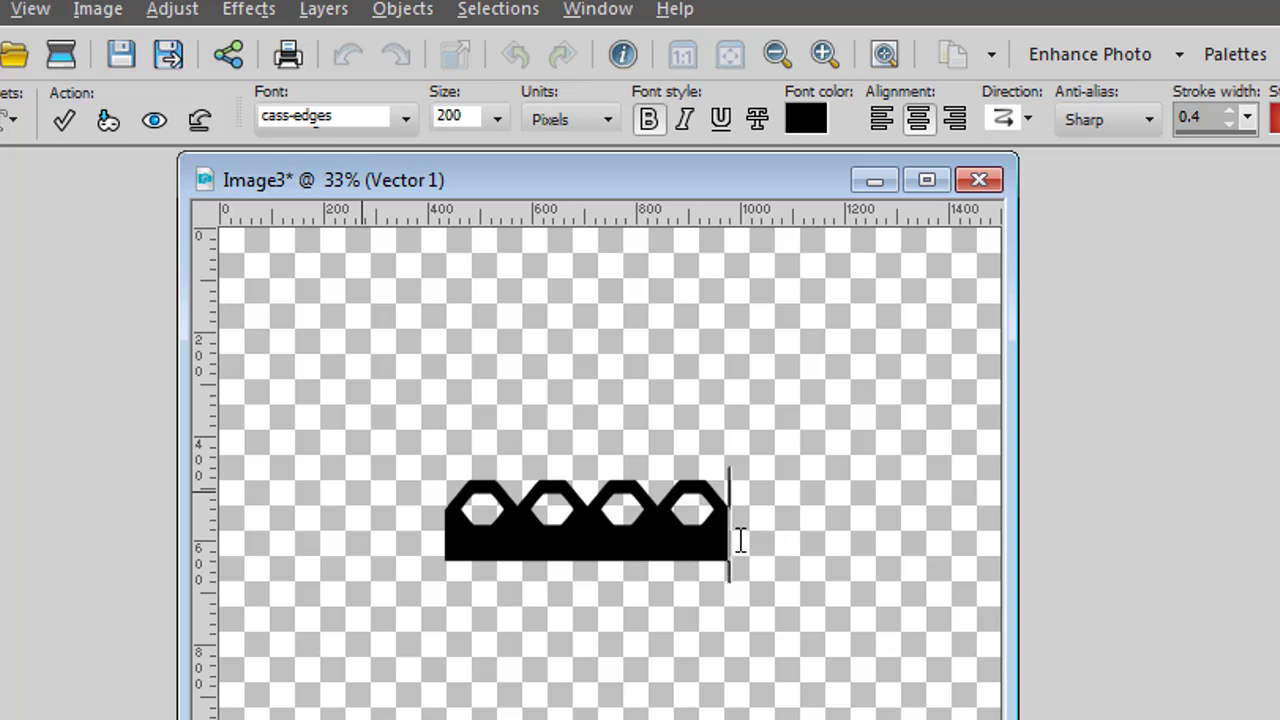
pyautogui.moveTo(750, 523); pyautogui.dragTo(365, 512)
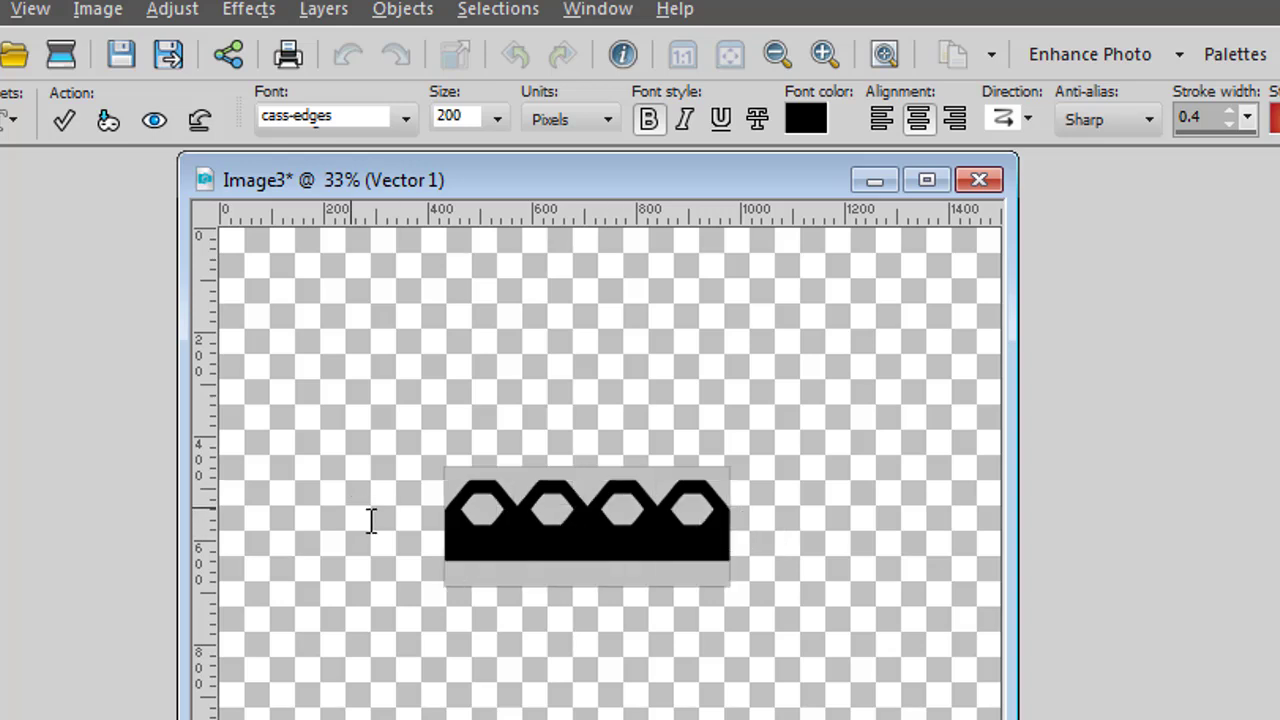
pyautogui.write('dddddd')
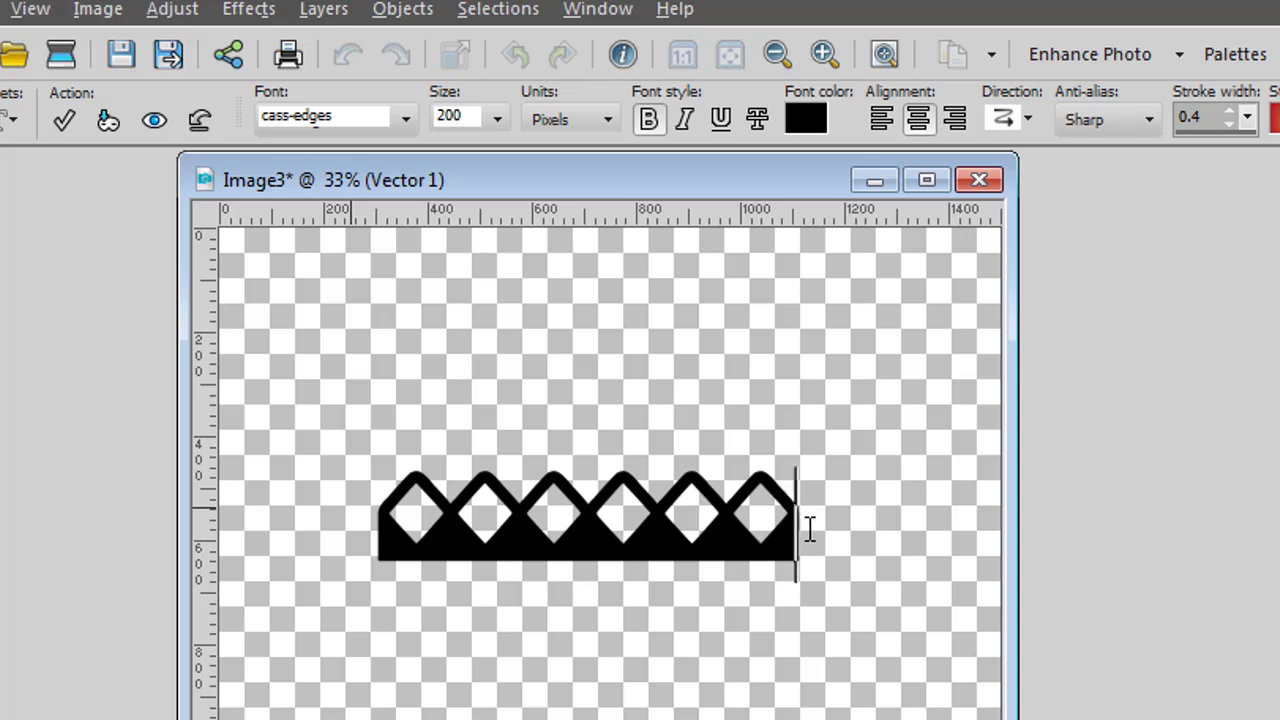
# - Retype the glyph row as 'abbabbabb', one diamond then two triangles
pyautogui.moveTo(808, 528); pyautogui.dragTo(350, 522)
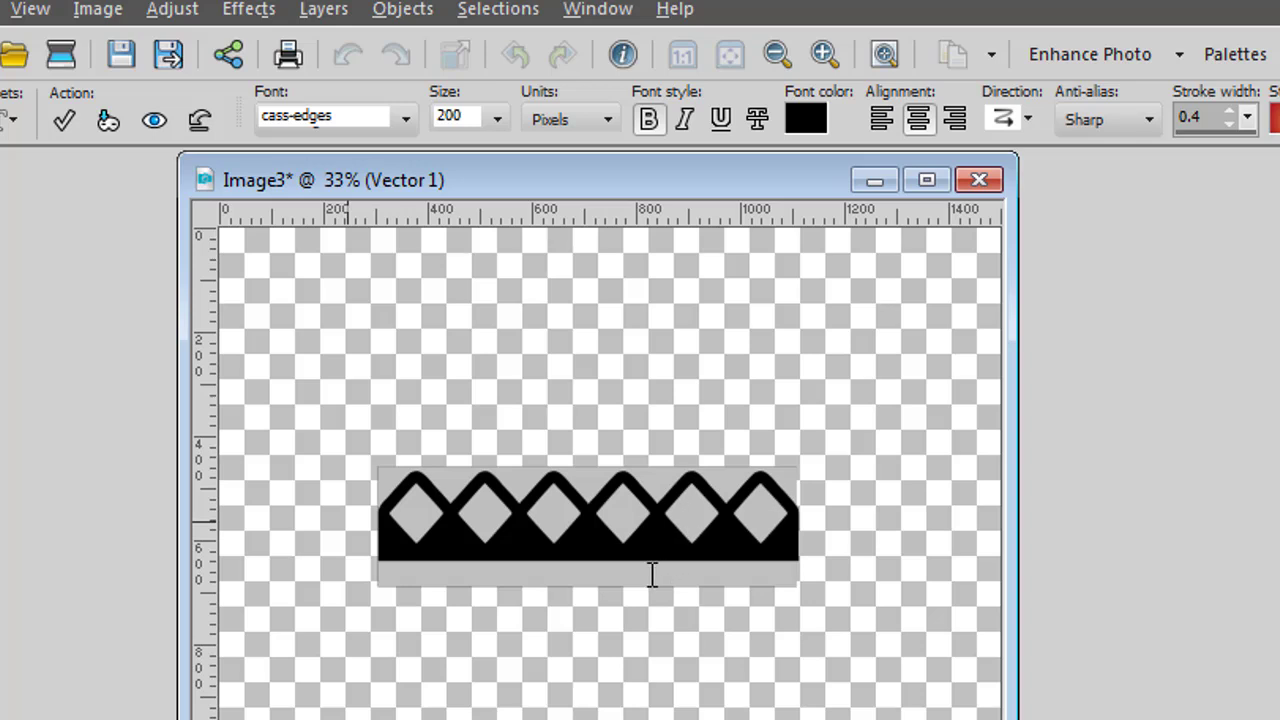
pyautogui.write('a')
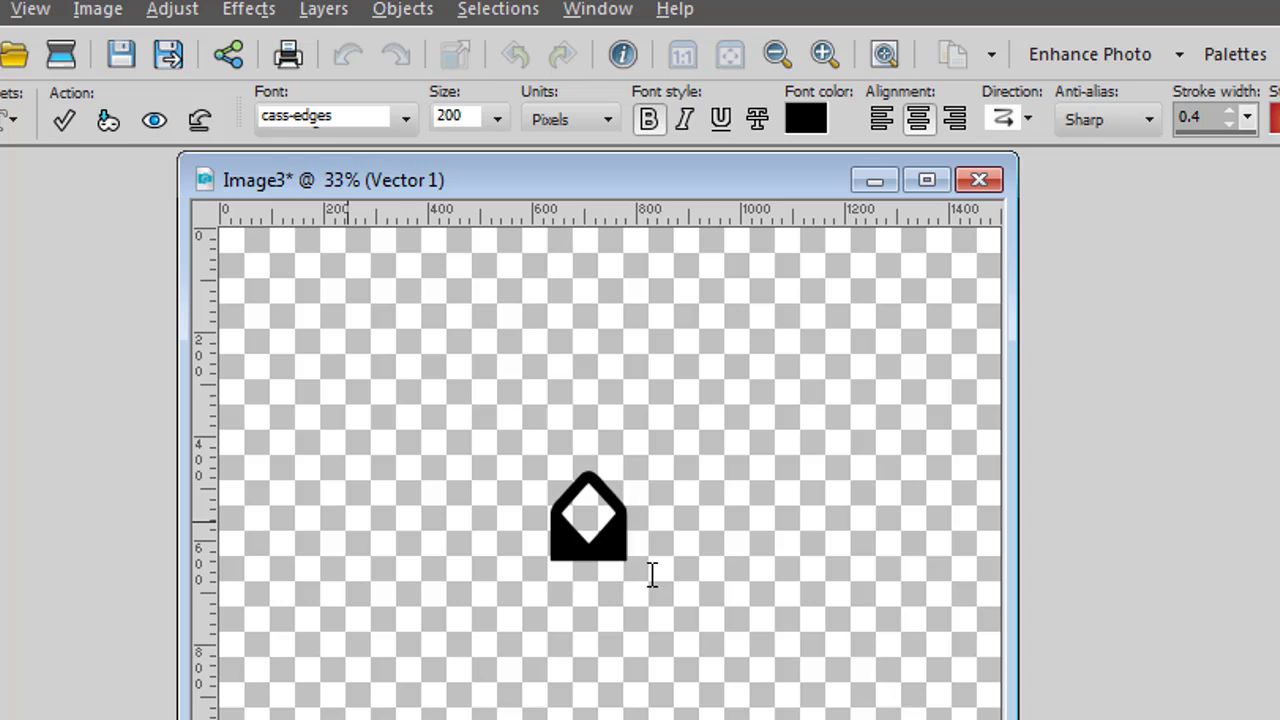
pyautogui.write('b')
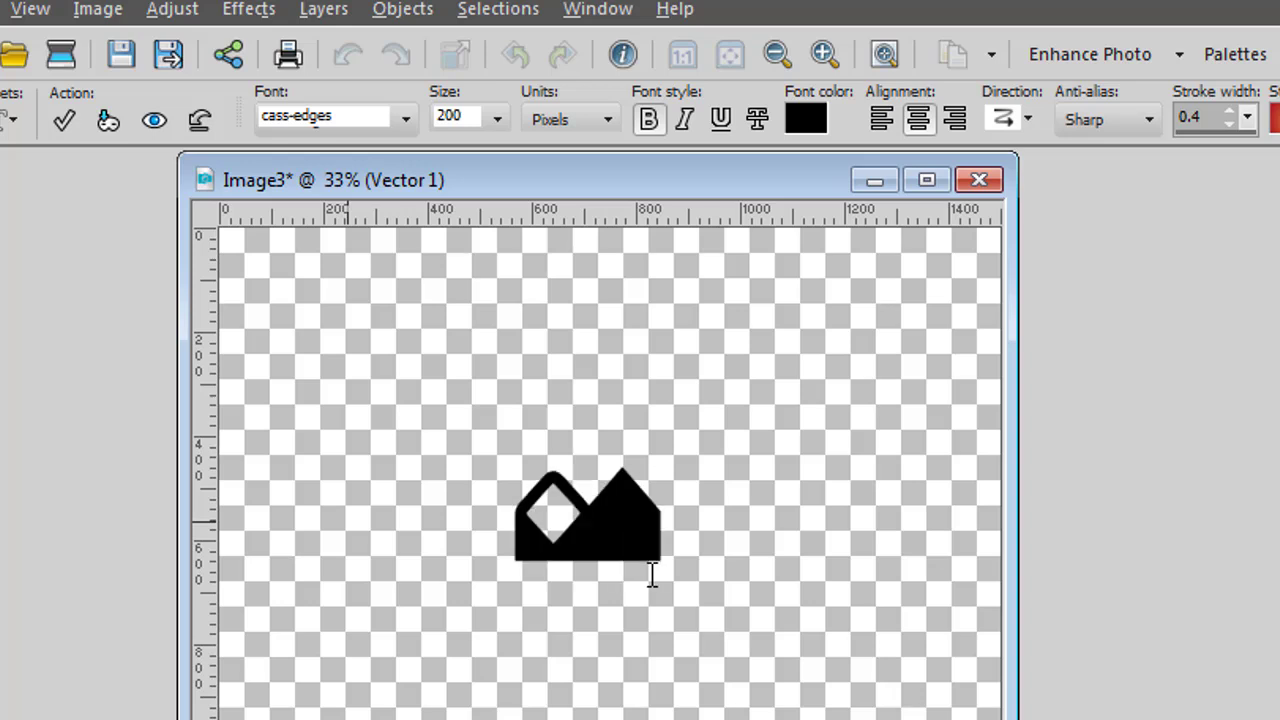
pyautogui.write('abab')
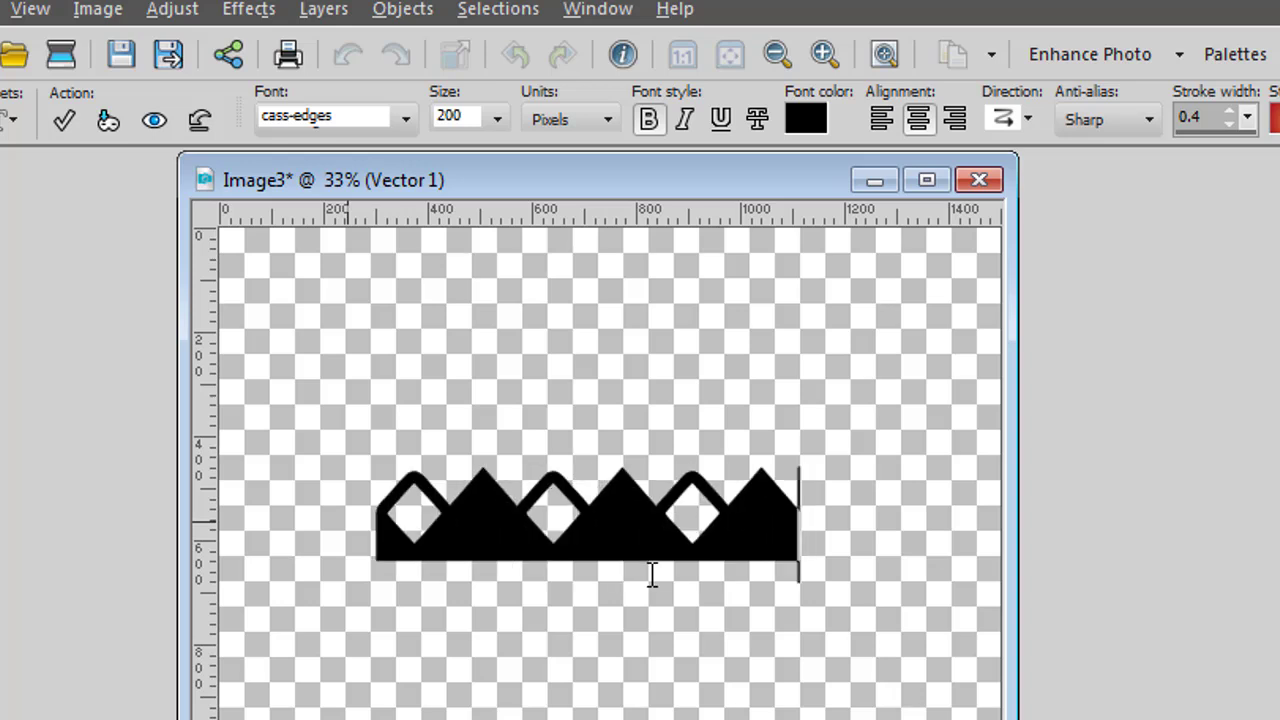
pyautogui.write('aba')
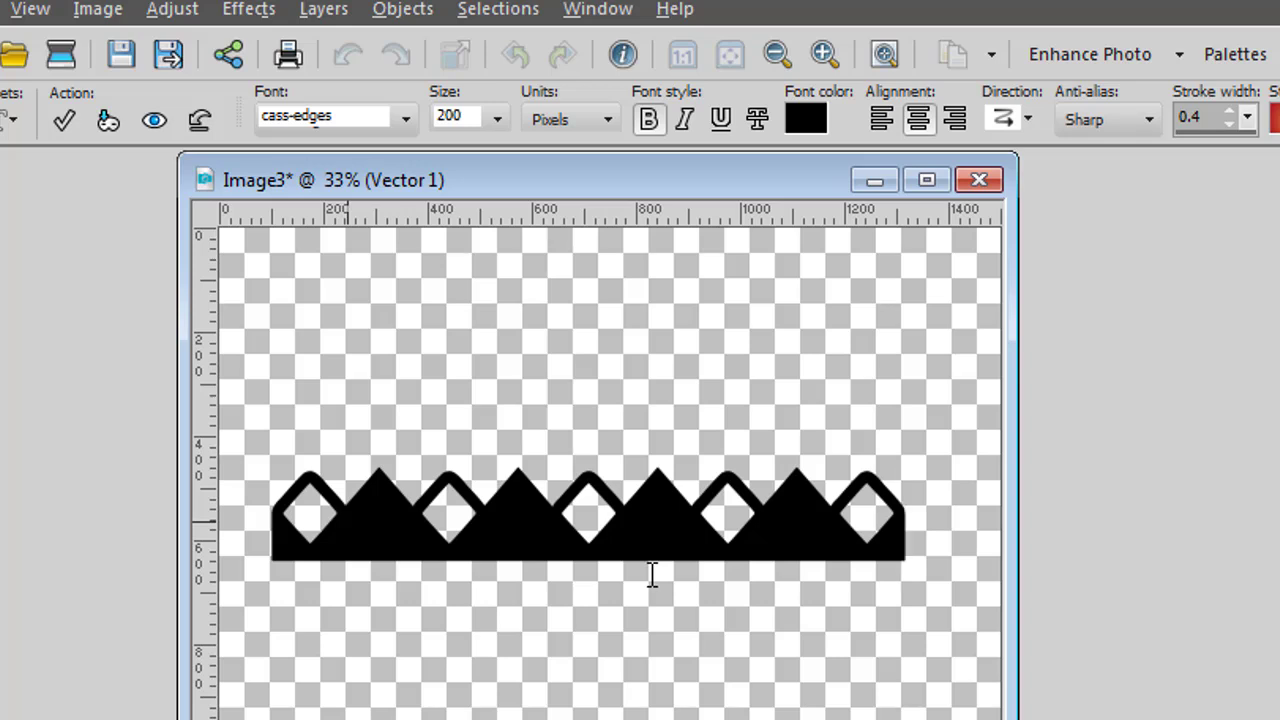
pyautogui.moveTo(912, 538); pyautogui.dragTo(196, 548)
pyautogui.write('abb')
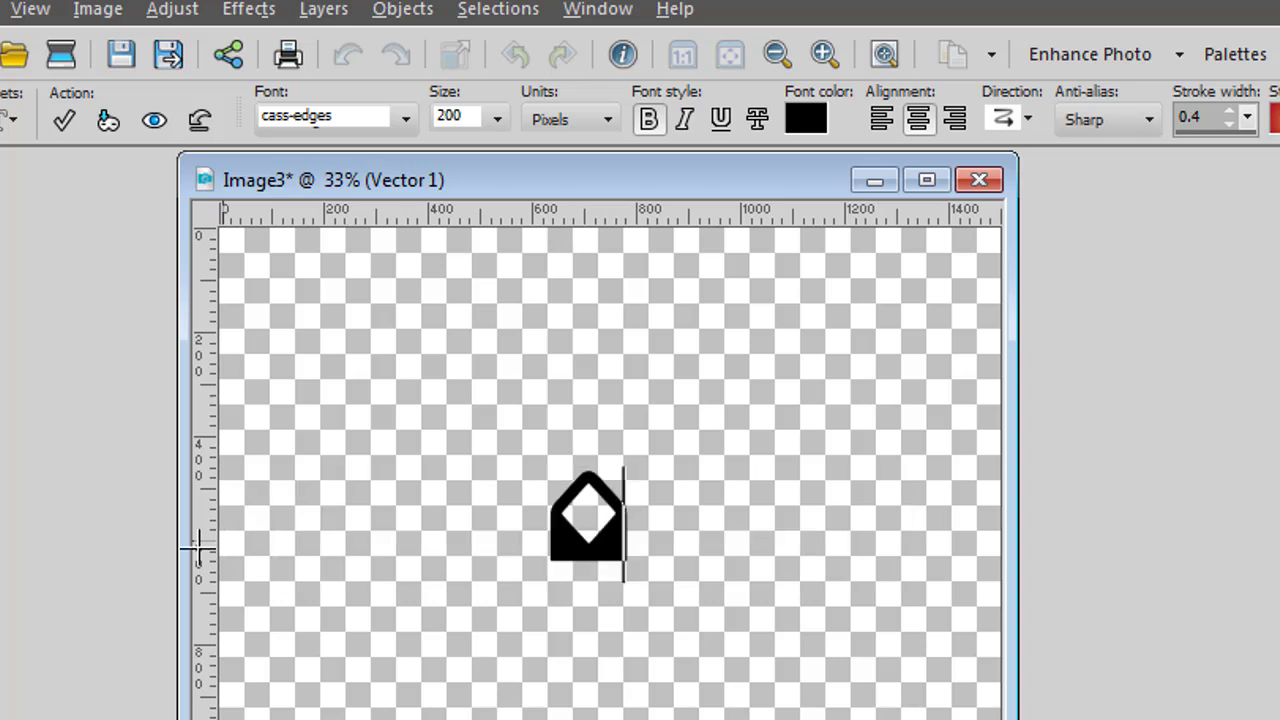
pyautogui.write('abba')
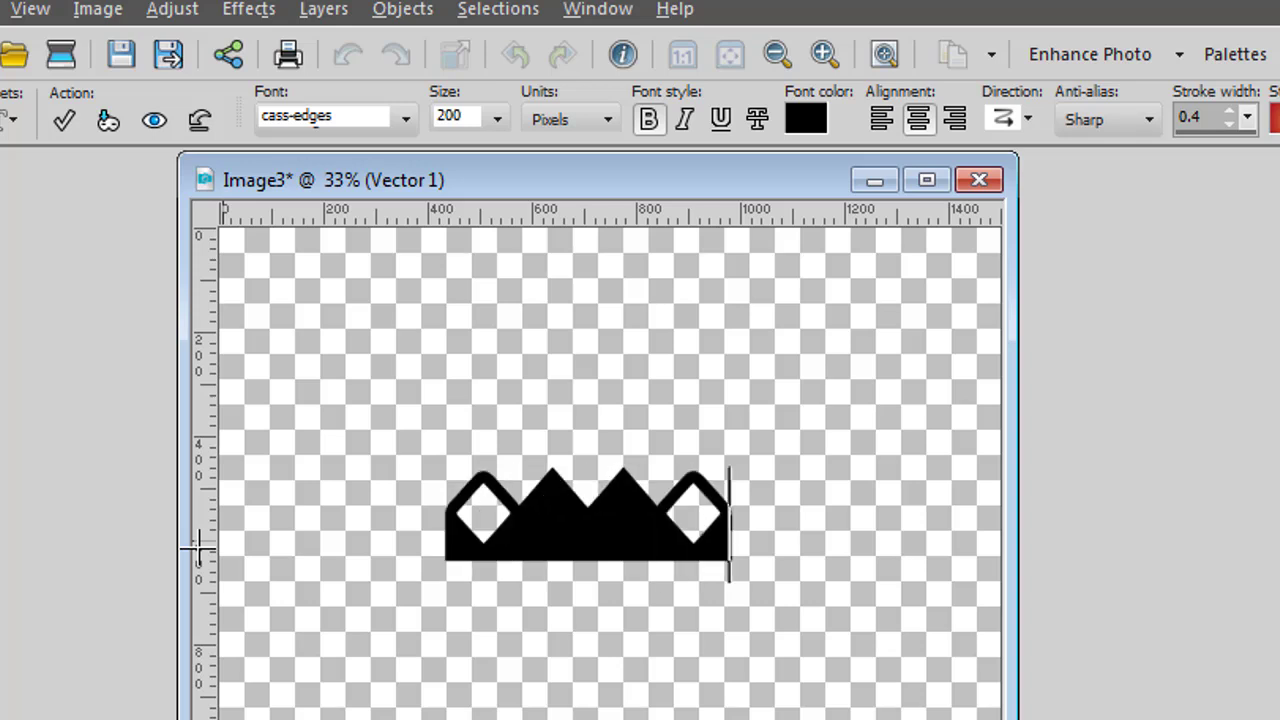
pyautogui.write('bb')
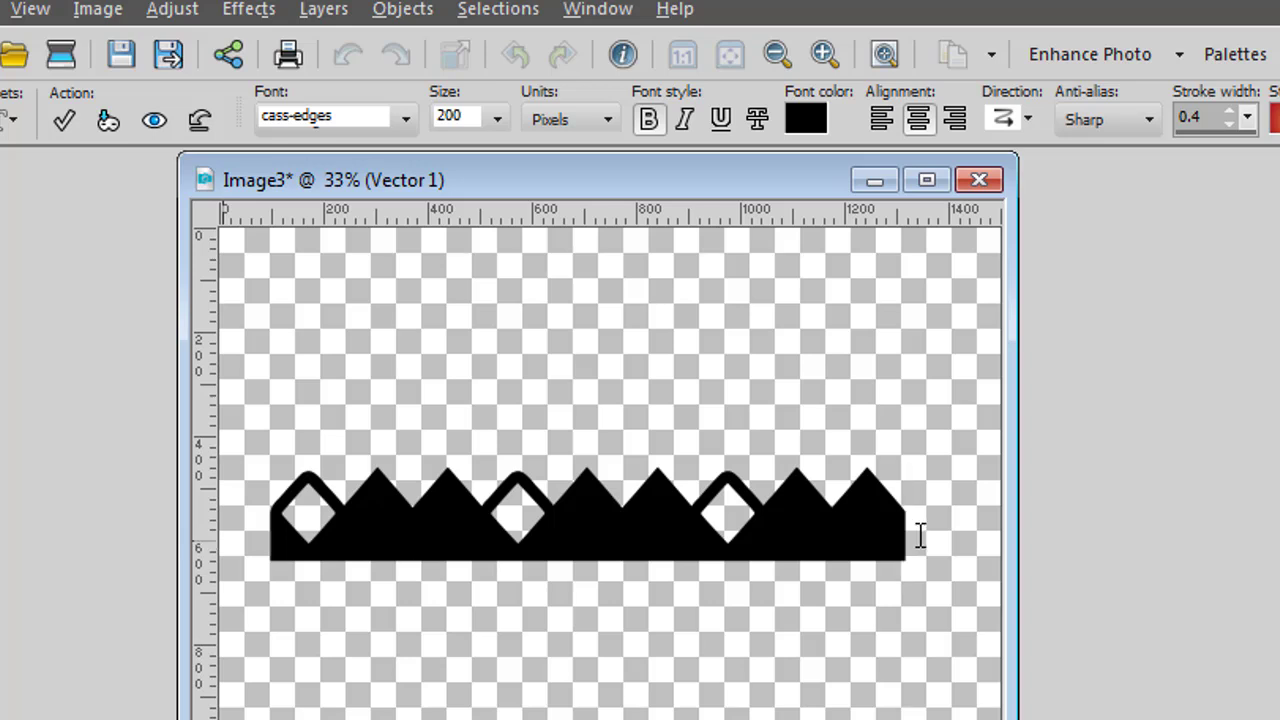
# - Set the row's Stroke width to 1.0 and commit it as a vector object
pyautogui.moveTo(916, 536); pyautogui.dragTo(288, 512)
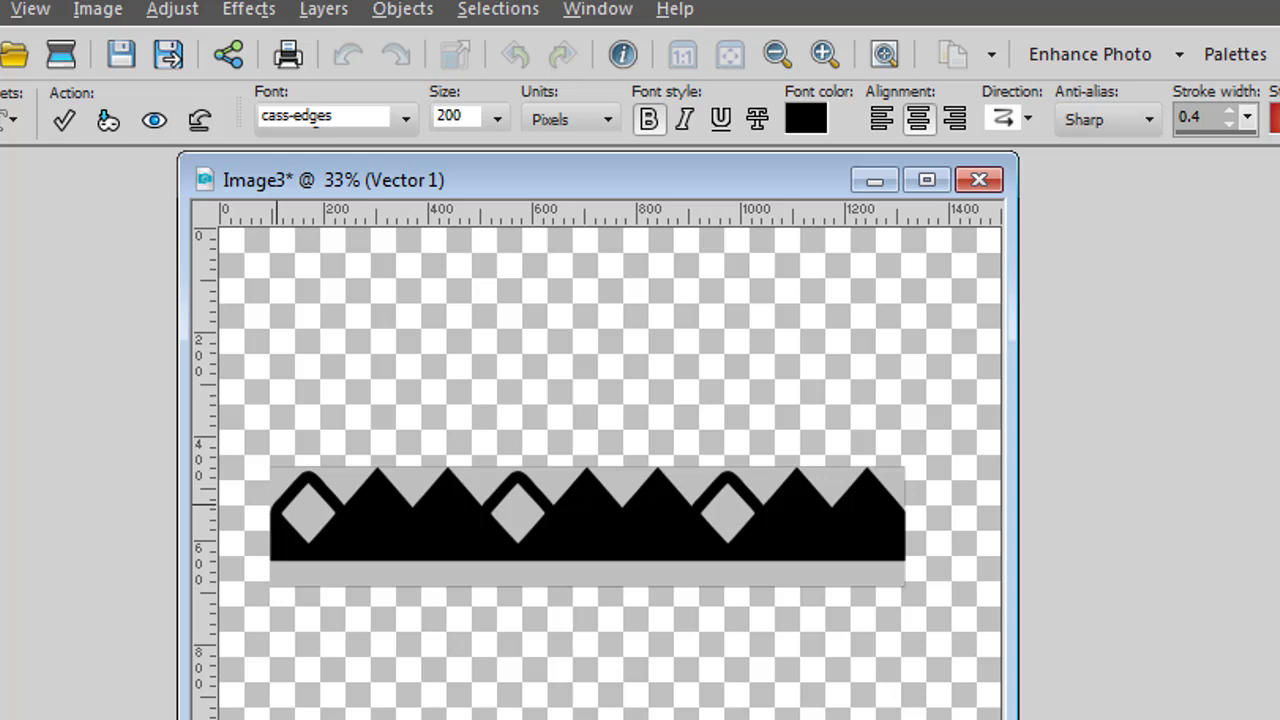
pyautogui.write('1.0')
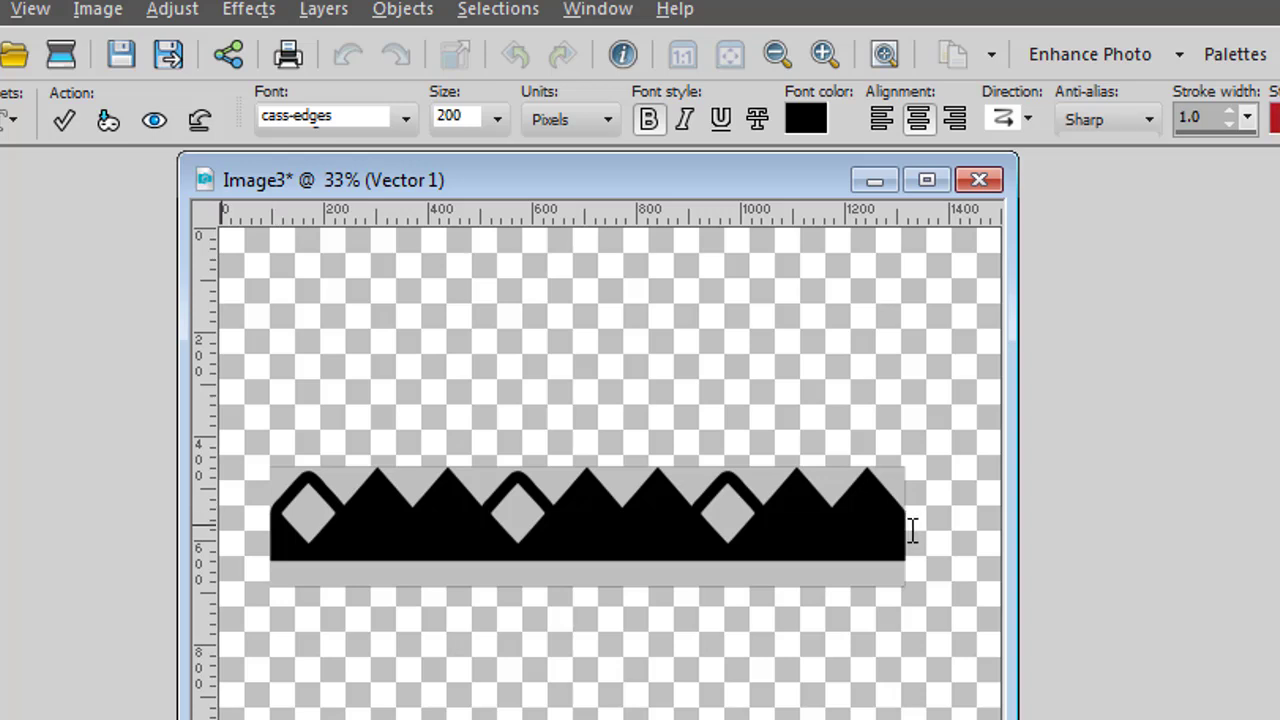
pyautogui.click(63, 121)
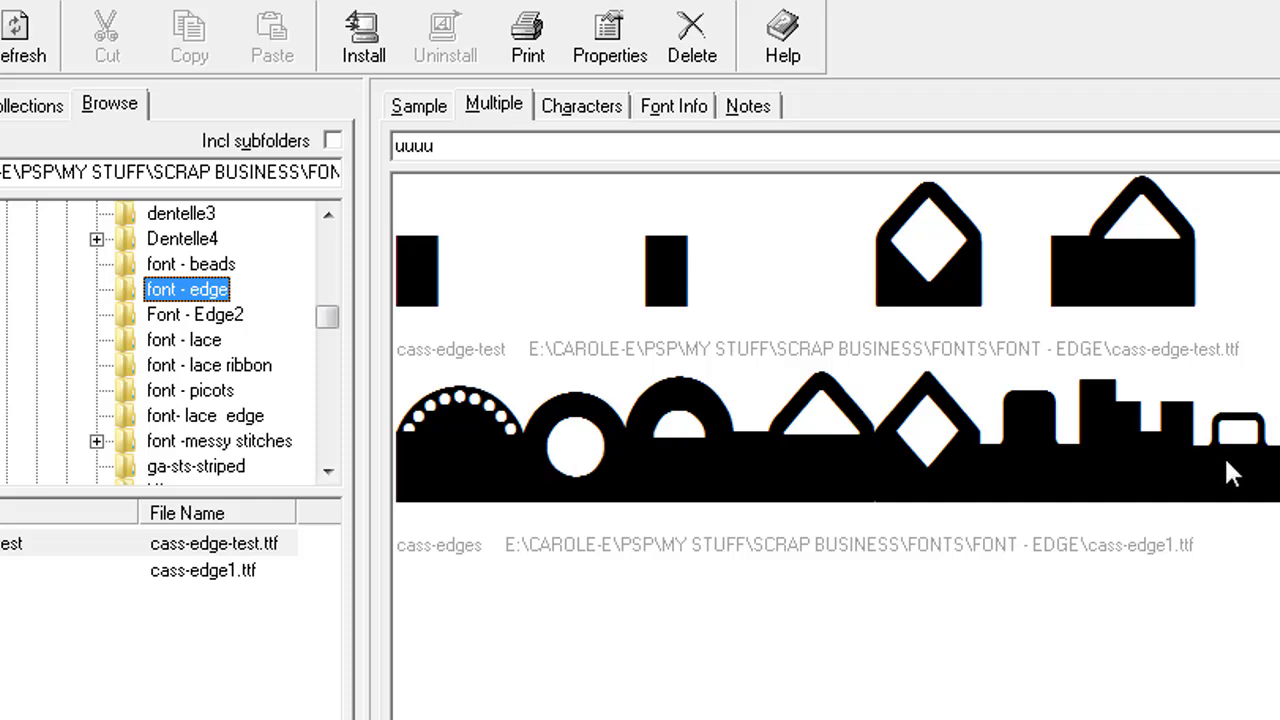
# - Preview cass-Edge2 from the Font - Edge2 folder, then return to PaintShop Pro
pyautogui.click(214, 320)
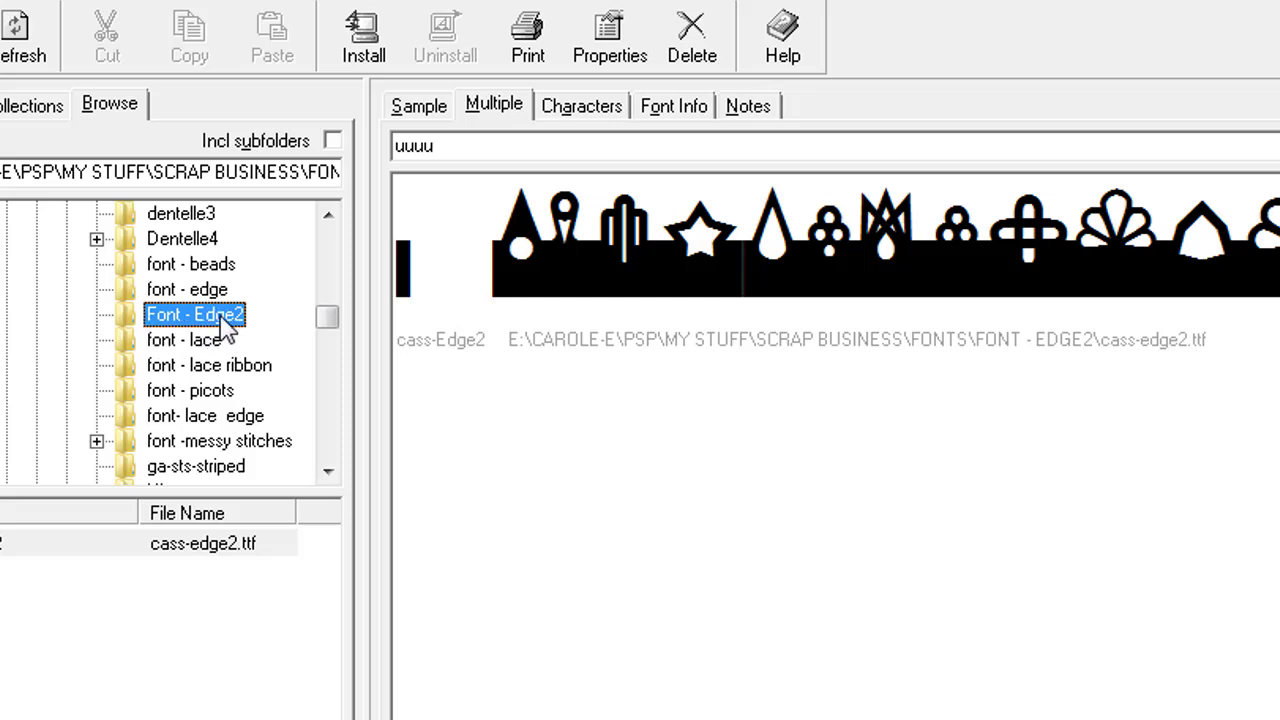
pyautogui.hotkey('alt', 'Tab')
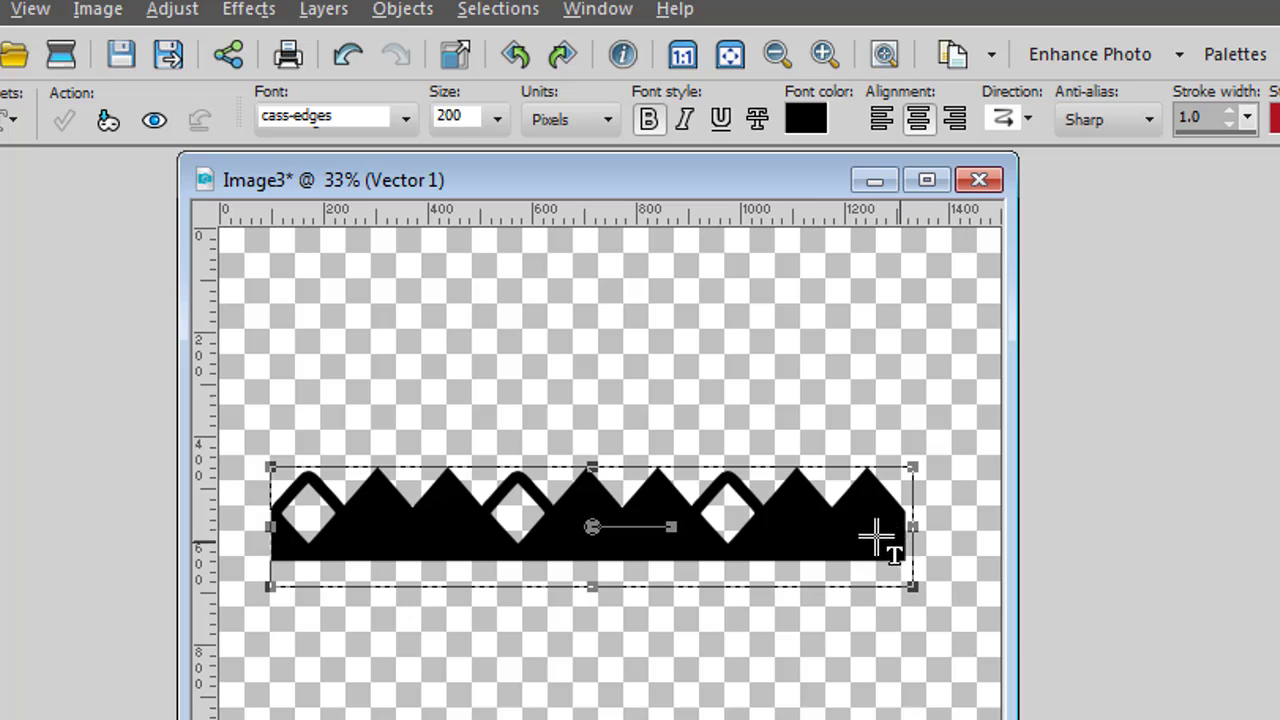
# - Change the glyph row's font to cass-Edge2 and commit it as a vector object
pyautogui.click(405, 115)
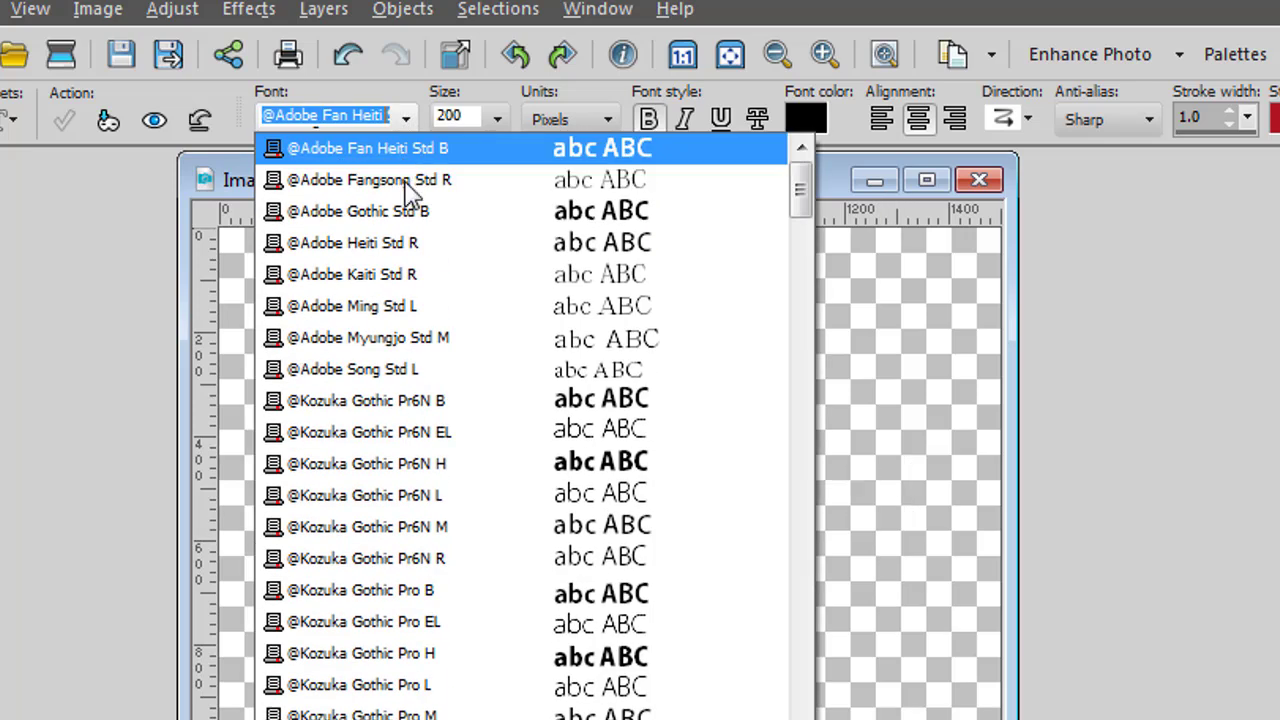
pyautogui.moveTo(804, 188); pyautogui.dragTo(808, 375)
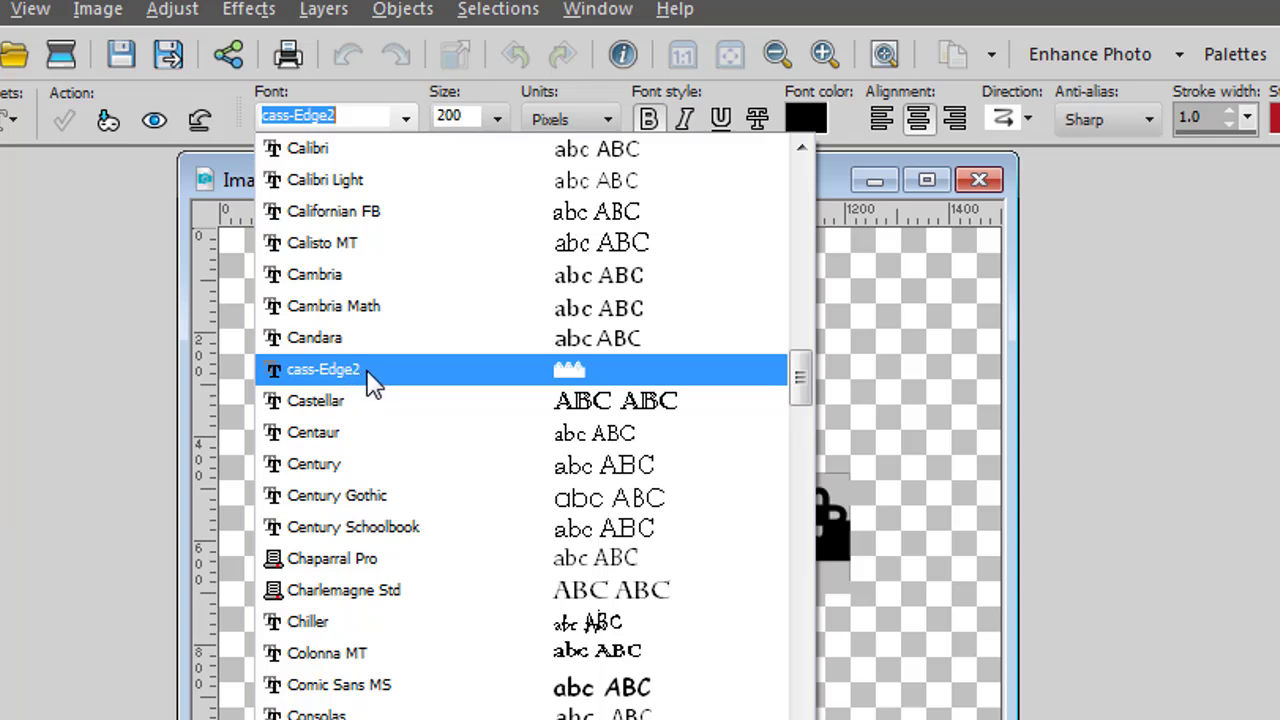
pyautogui.click(368, 384)
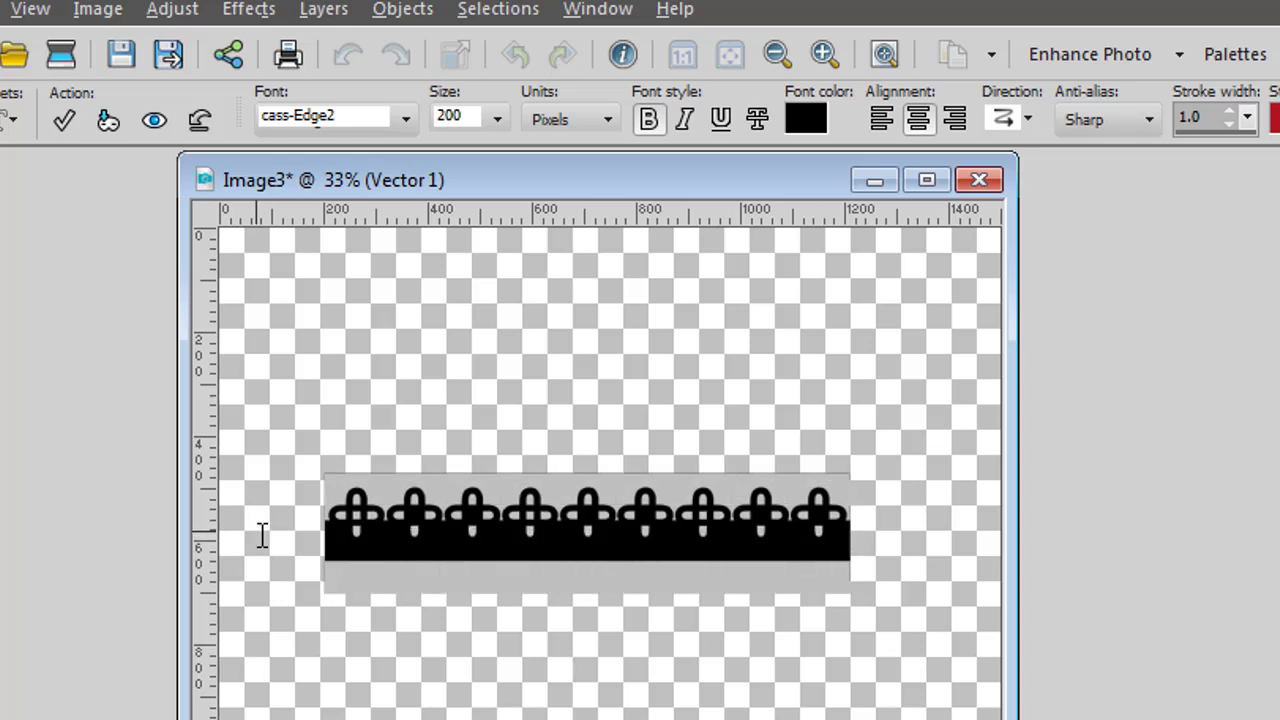
pyautogui.click(63, 122)
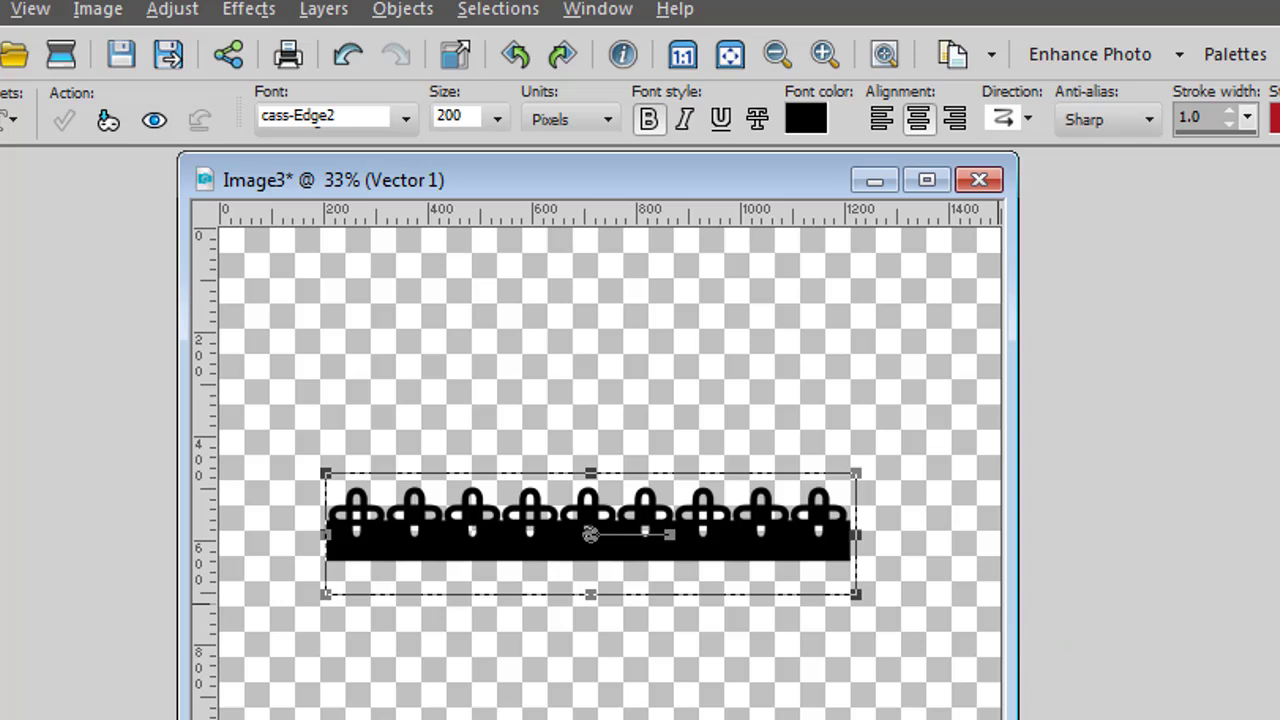
# - Delete the glyph row and draw a large black filled circle across the canvas
pyautogui.press('Delete')
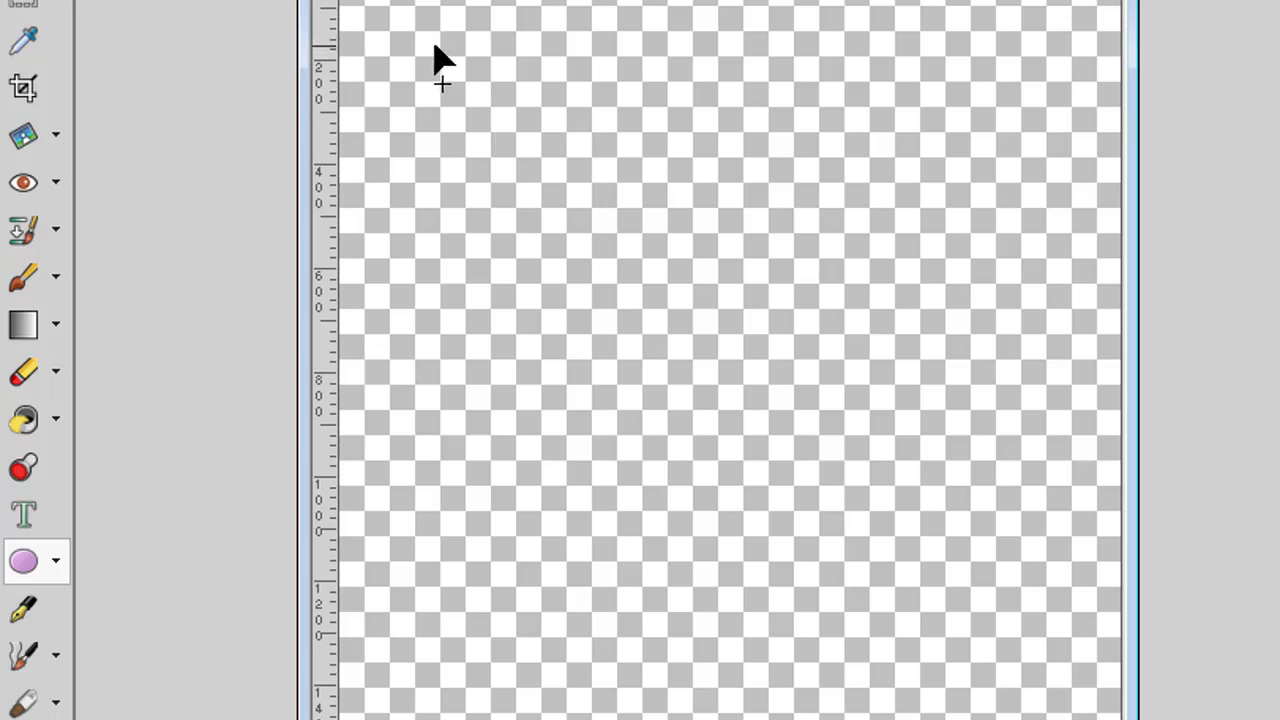
pyautogui.moveTo(434, 48); pyautogui.dragTo(1056, 636)
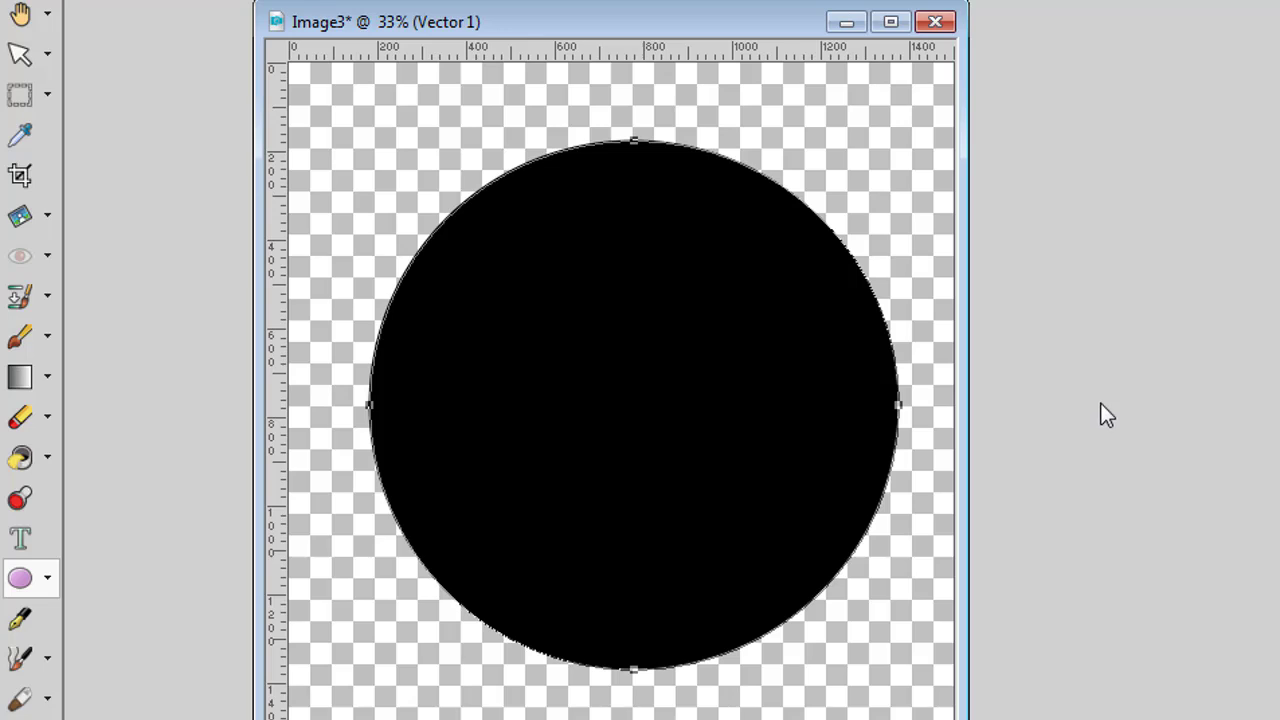
# - Type a long run of 'a' edge glyphs as text on the circle's rim
pyautogui.click(24, 545)
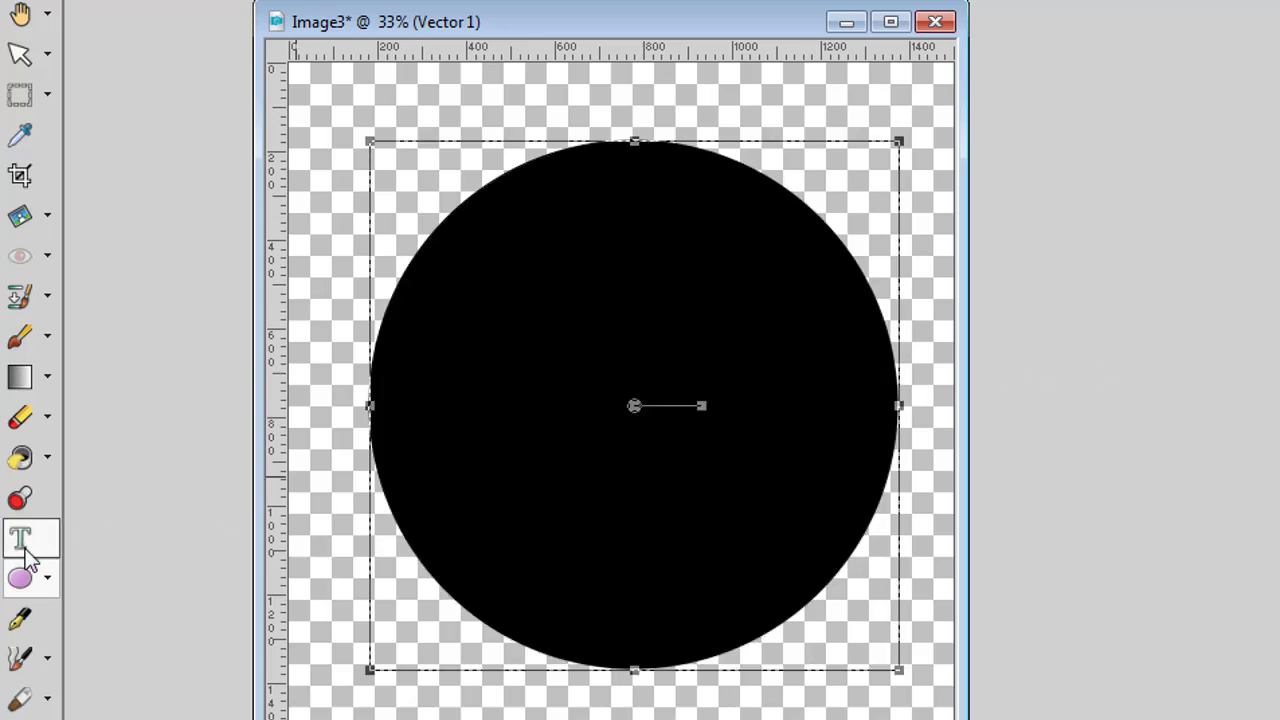
pyautogui.click(498, 178)
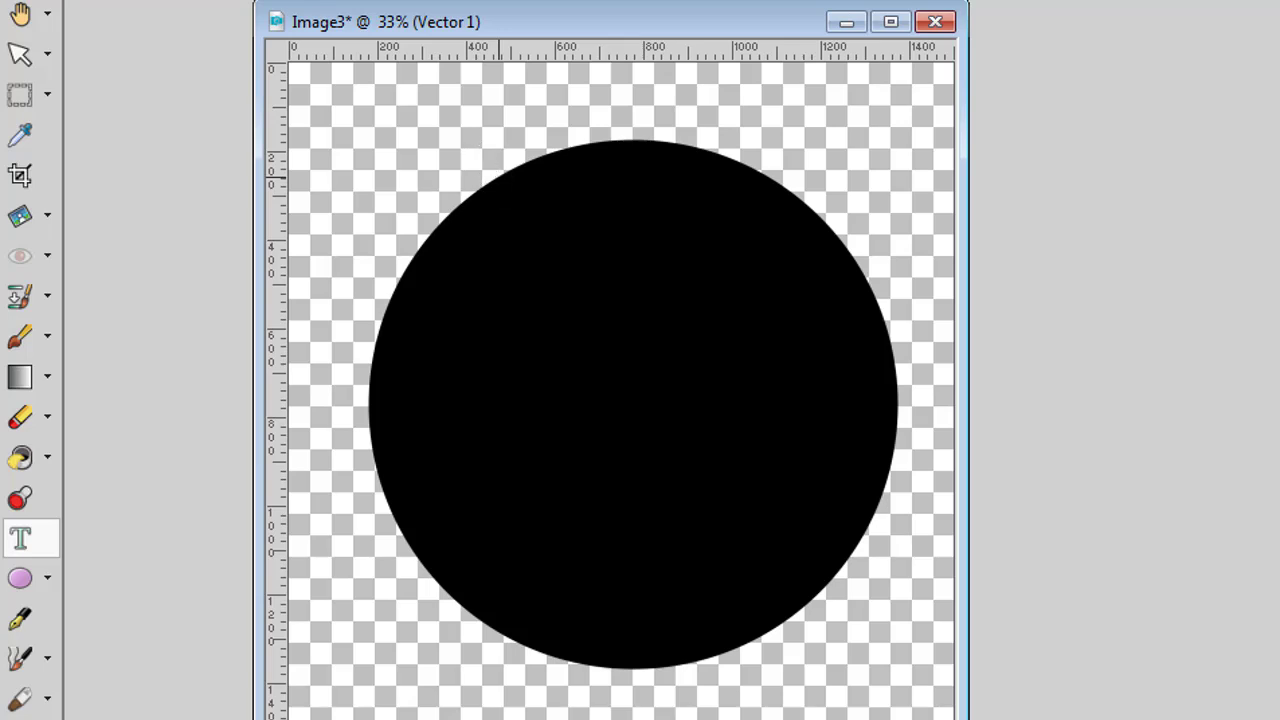
pyautogui.write('aaaaaaa')
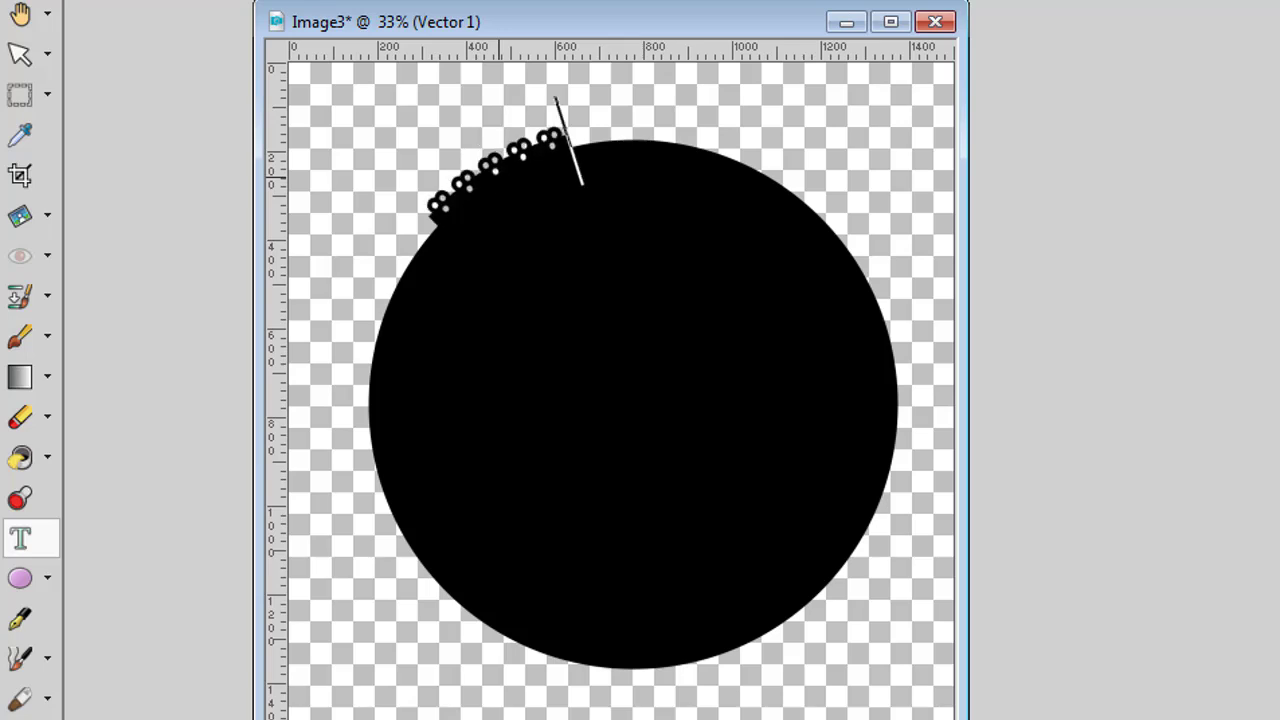
pyautogui.write('aaaaa')
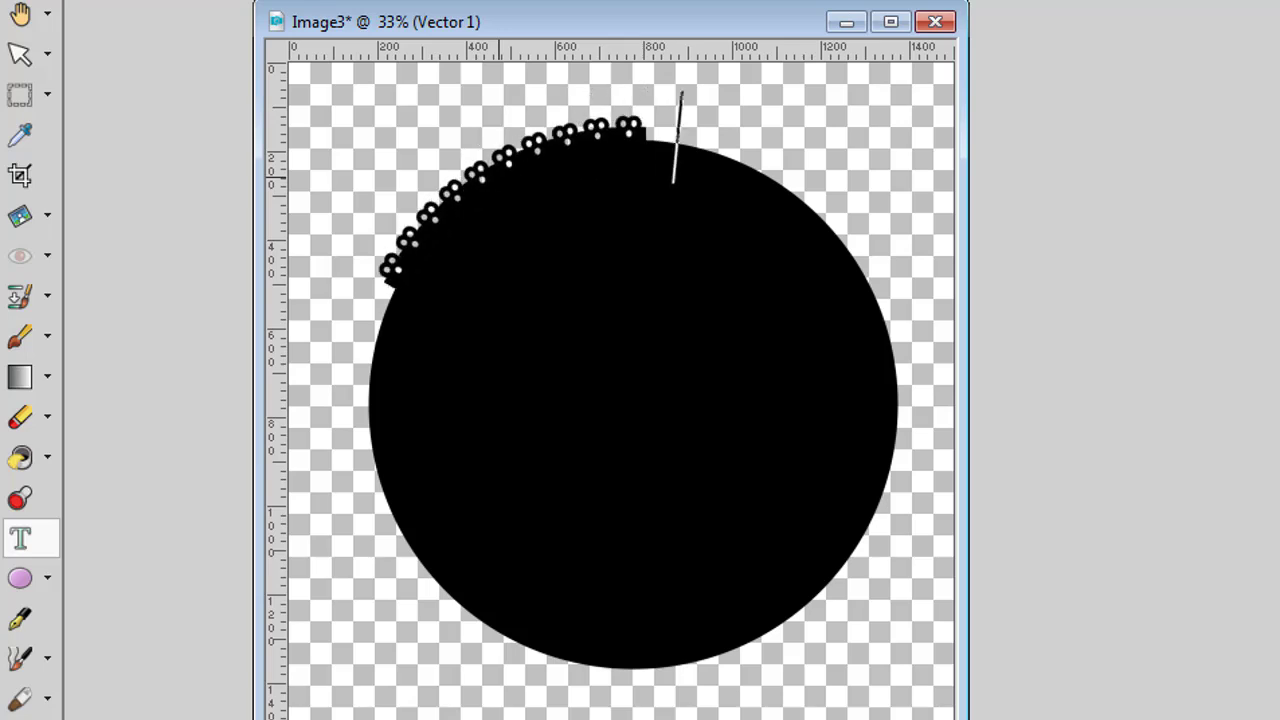
pyautogui.write('aaaaaa')
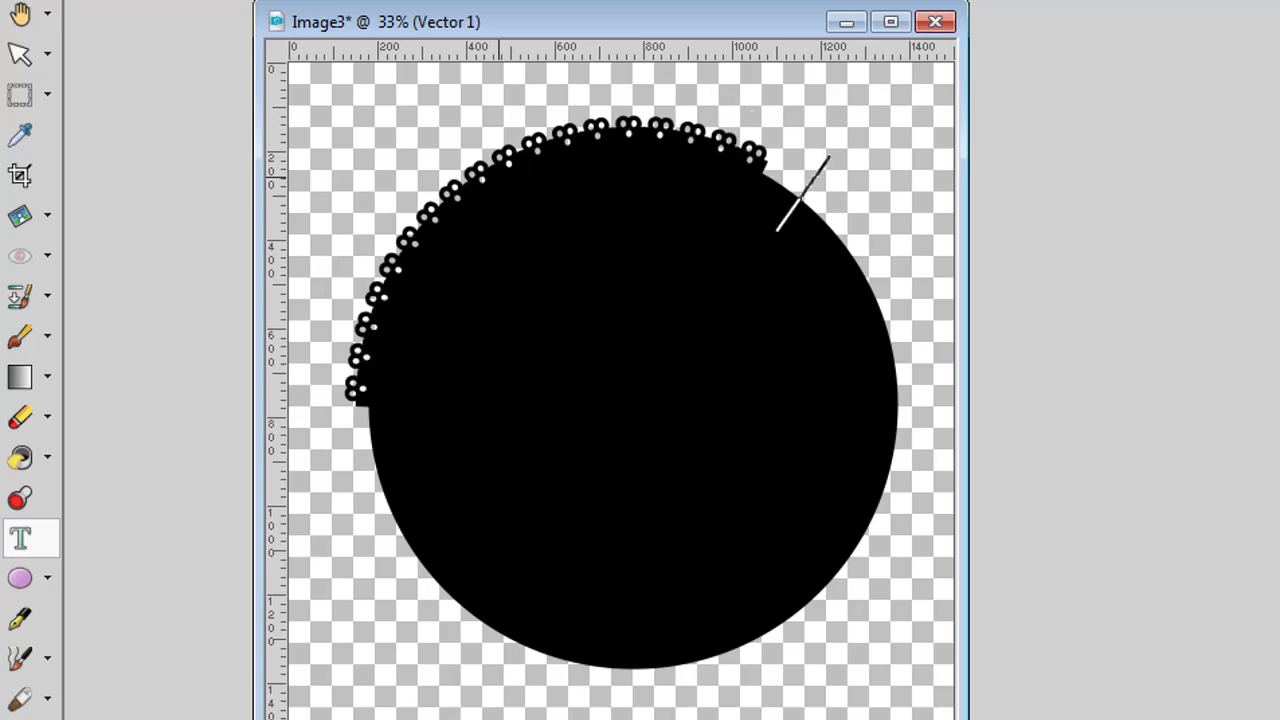
pyautogui.write('aaaaaaaaaa')
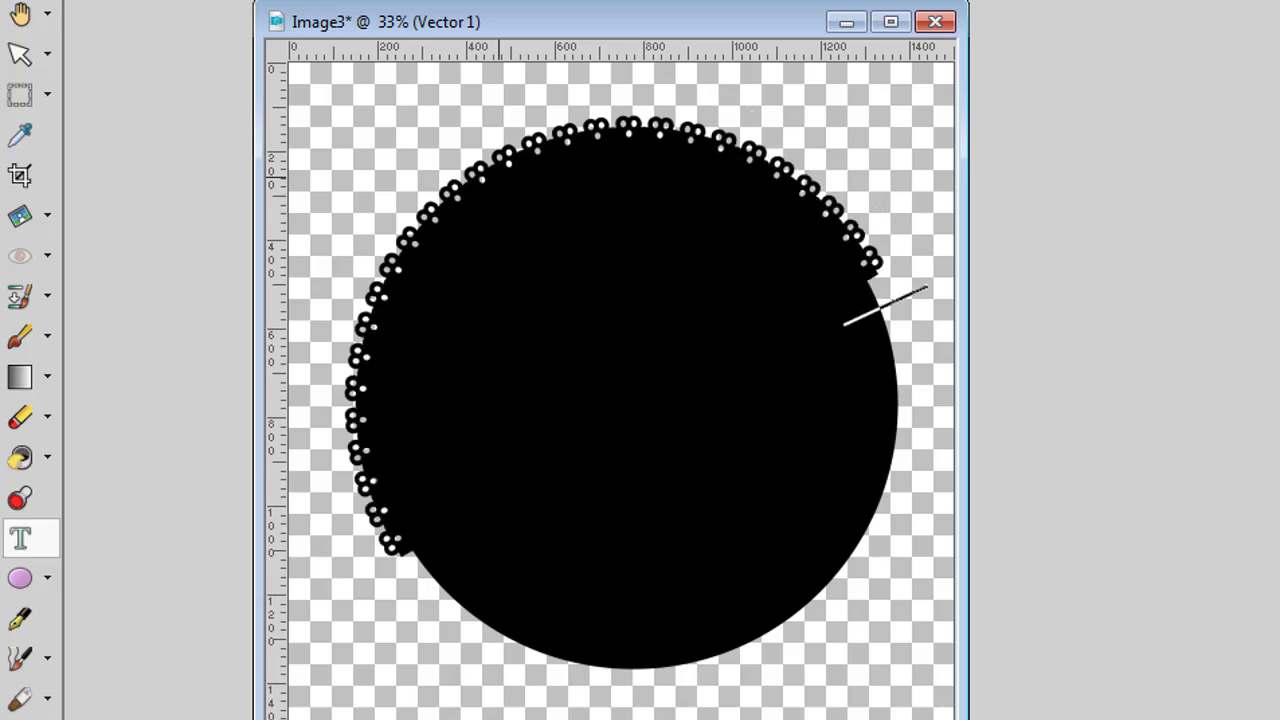
pyautogui.write('aaaaaaaa')
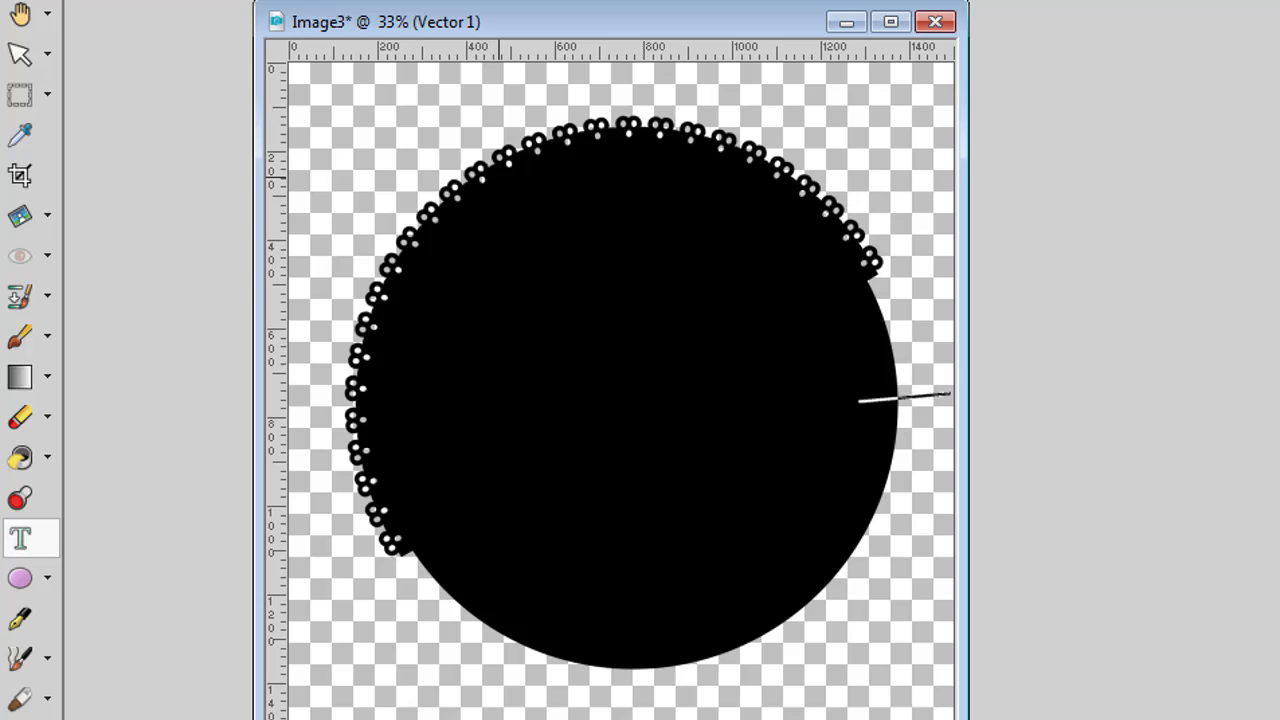
pyautogui.write('aaaaaaaa')
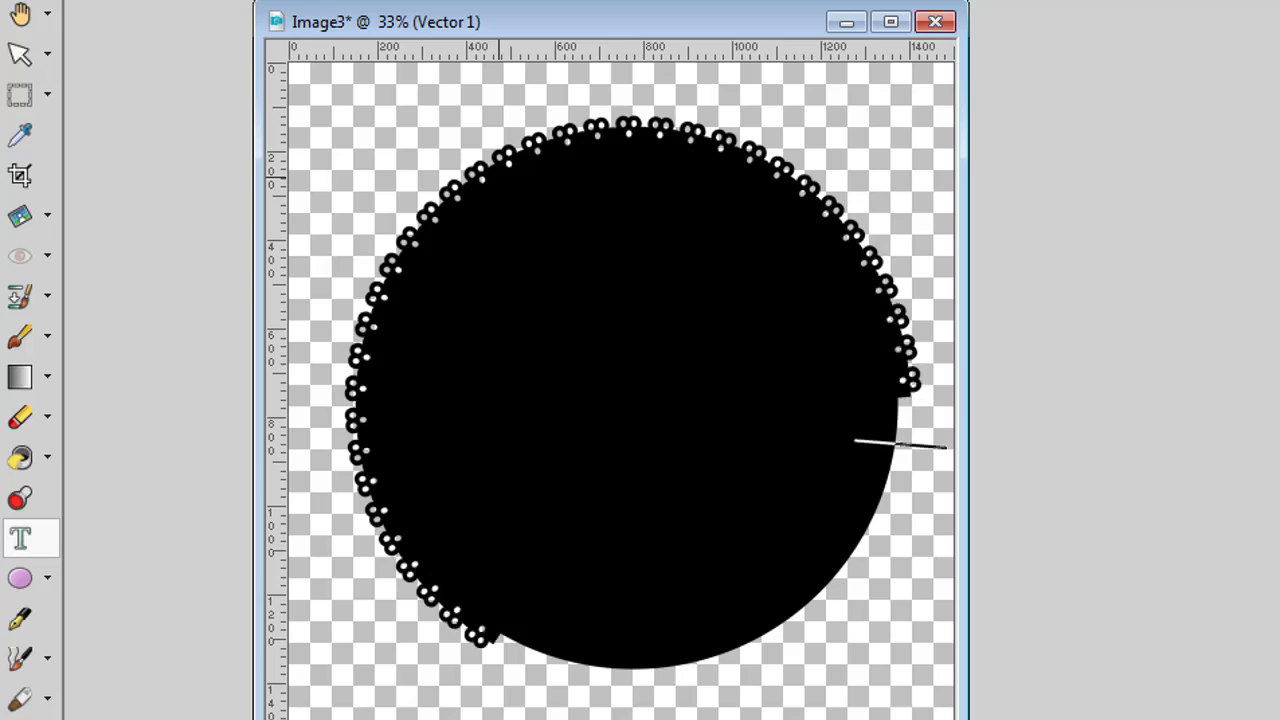
pyautogui.write('aaaaaaaa')
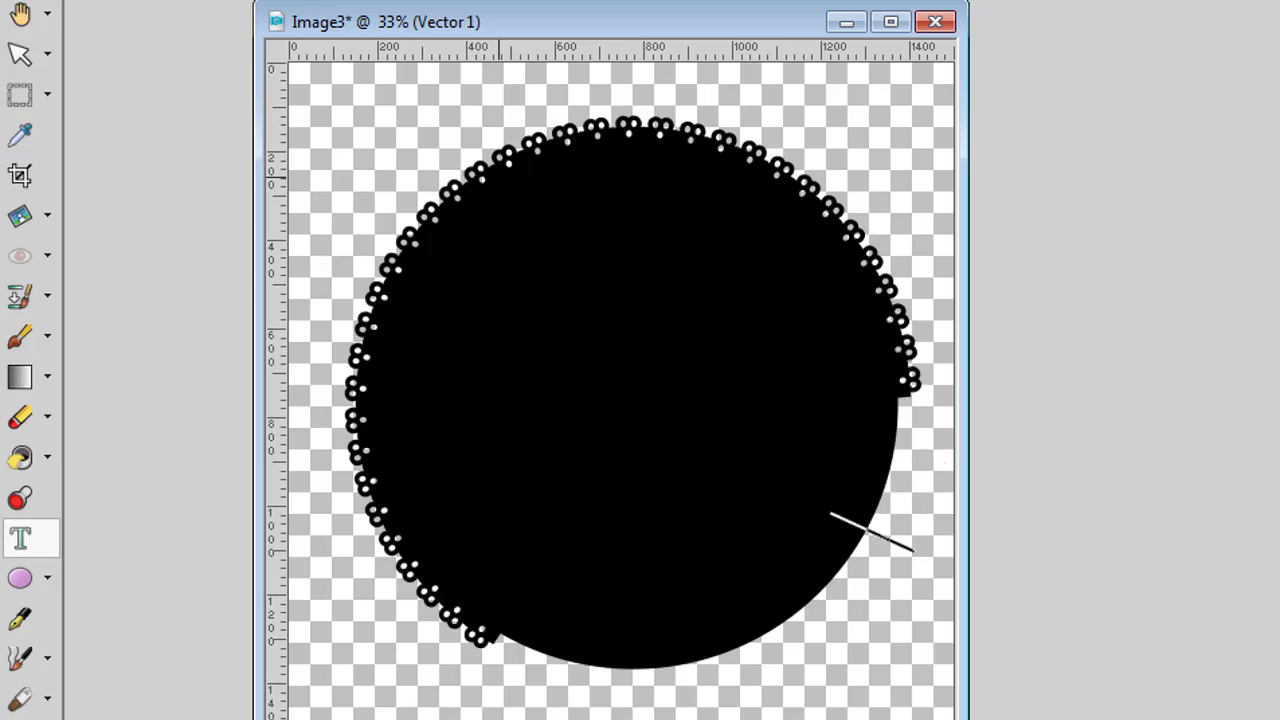
pyautogui.write('aaaaaaaa')
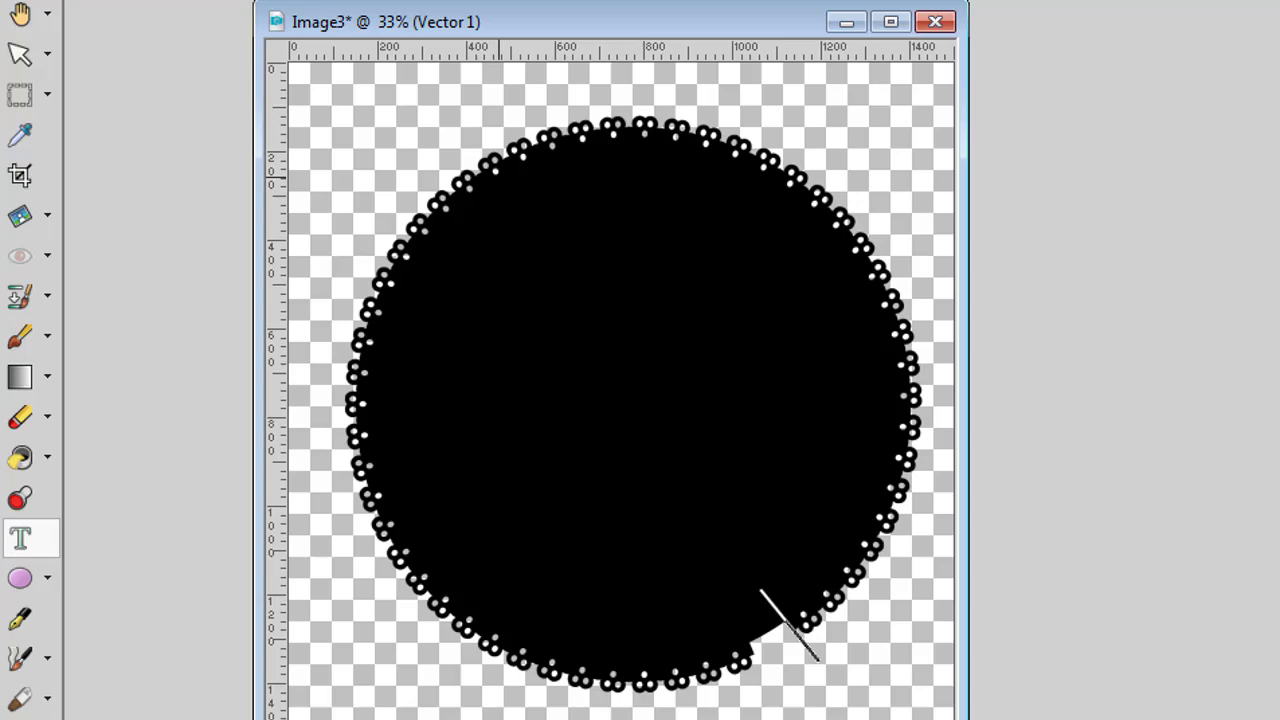
# - Select all the path glyphs and set Offset to 0 and Kerning to 0
pyautogui.hotkey('ctrl', 'a')
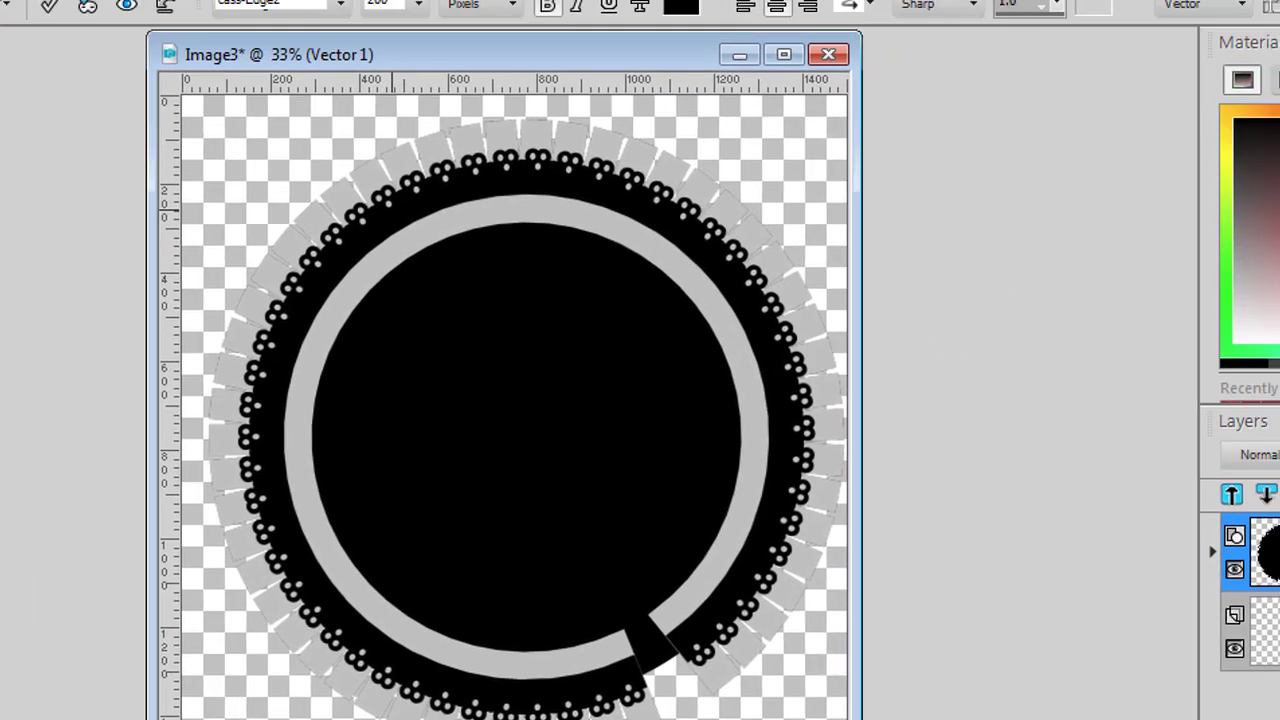
pyautogui.click(1190, 14)
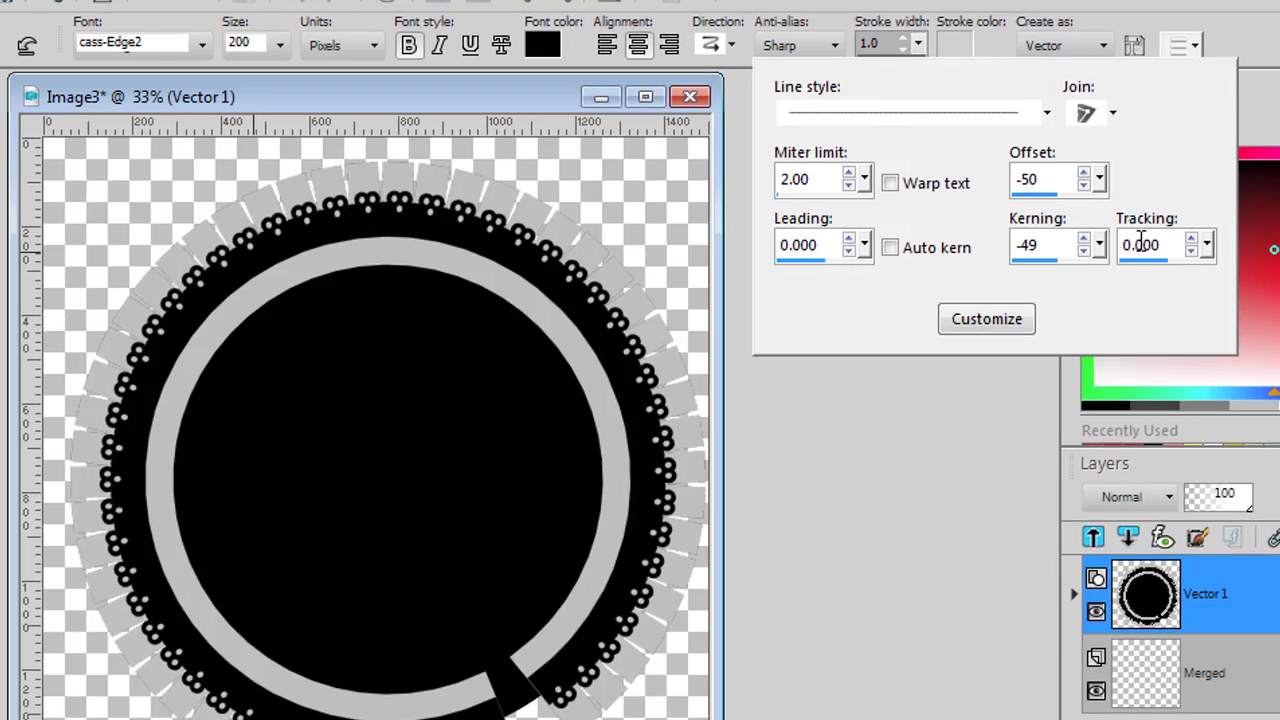
pyautogui.press('Return')
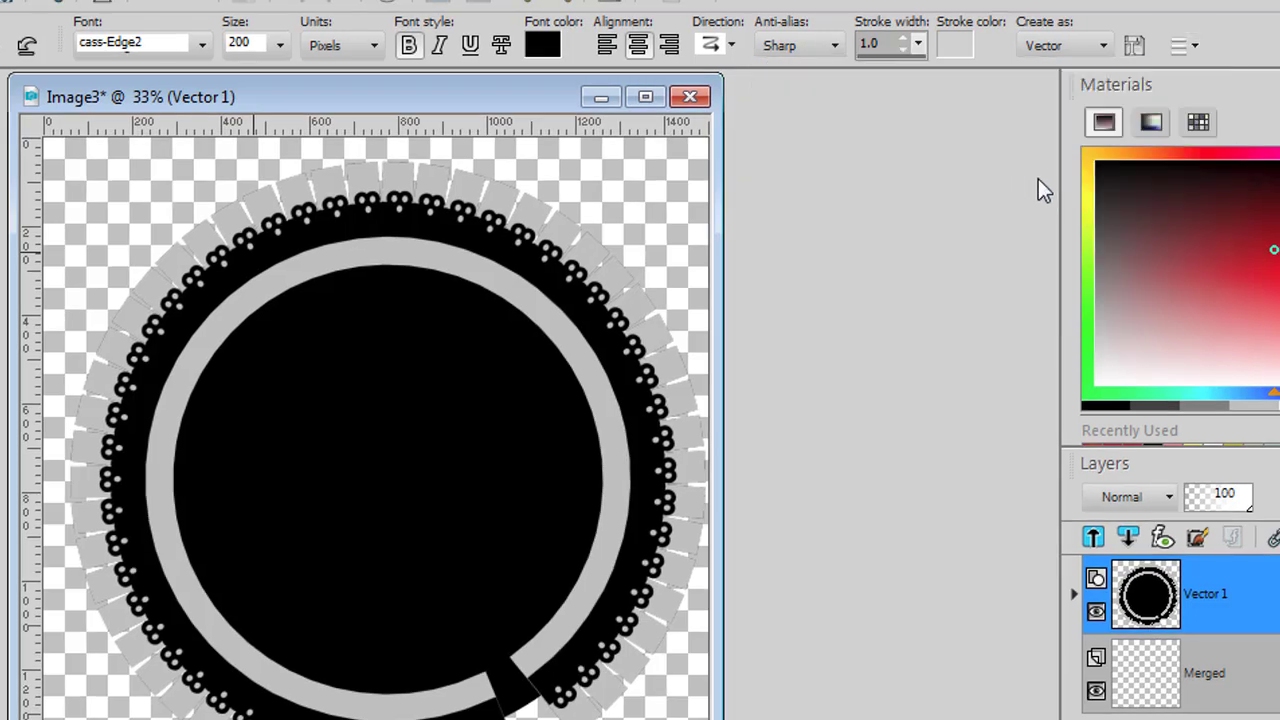
pyautogui.click(1190, 38)
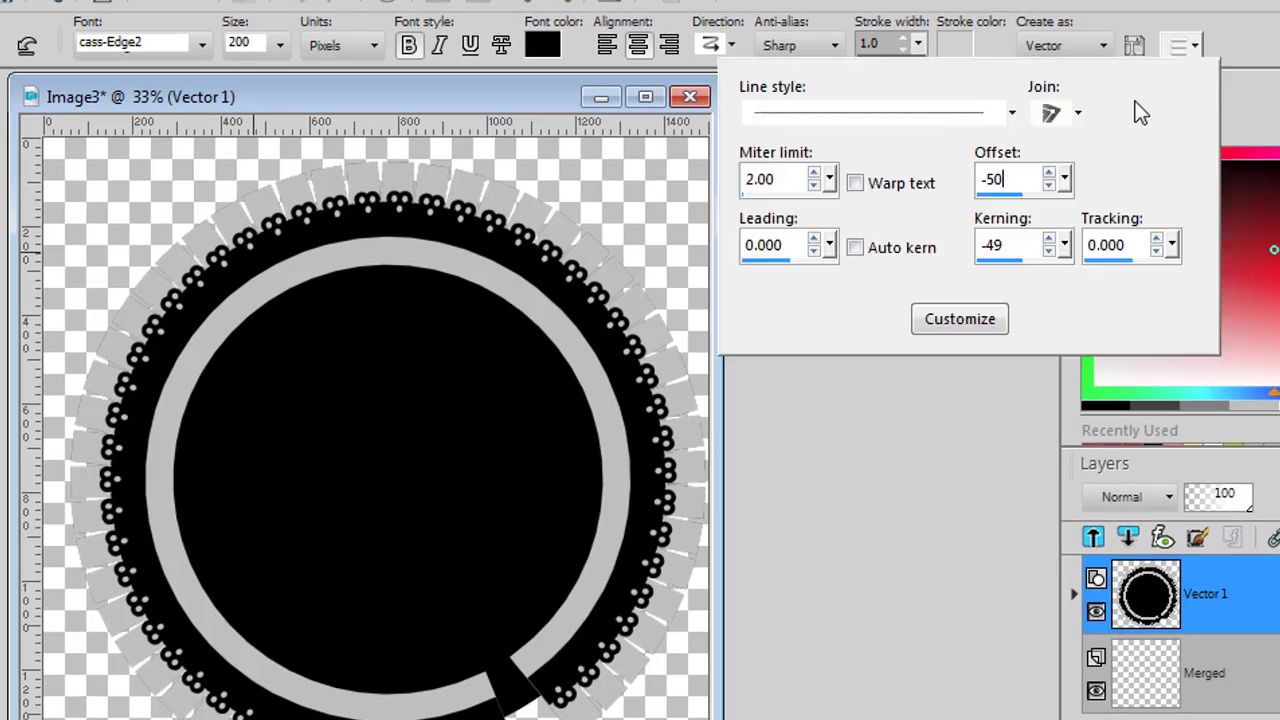
pyautogui.doubleClick(985, 179)
pyautogui.write('0')
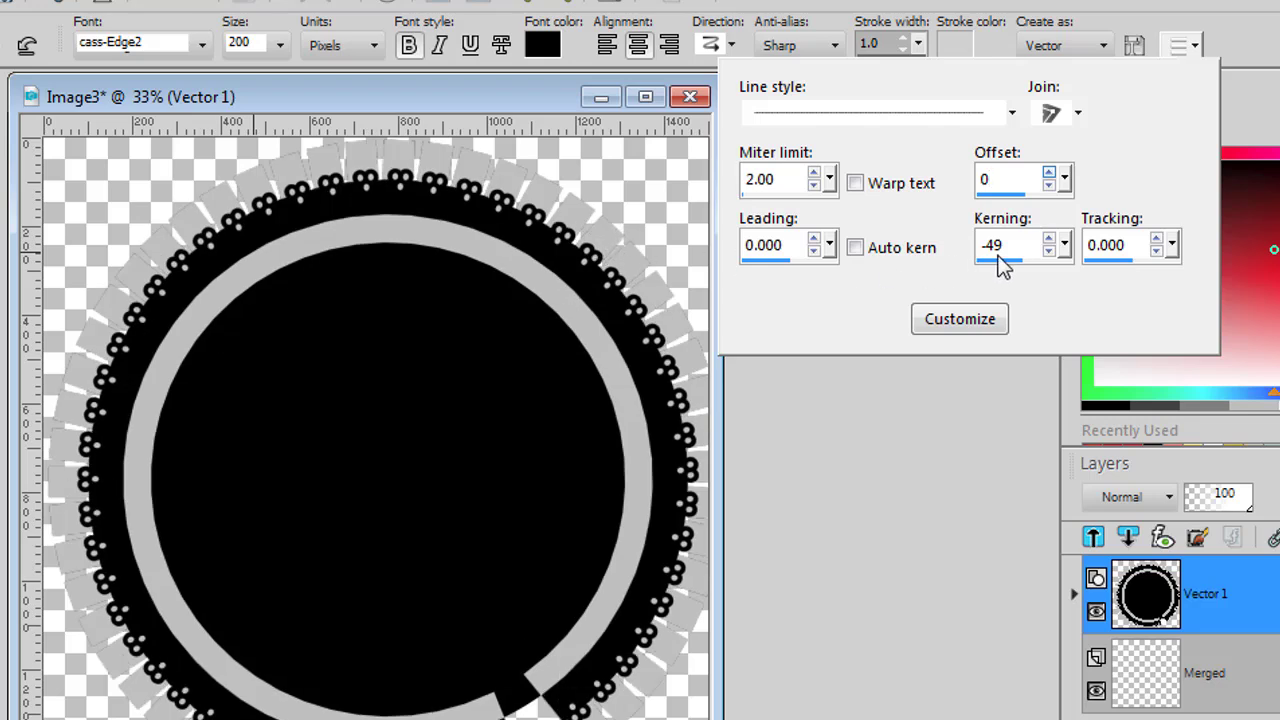
pyautogui.moveTo(1014, 246); pyautogui.dragTo(983, 245)
pyautogui.write('0')
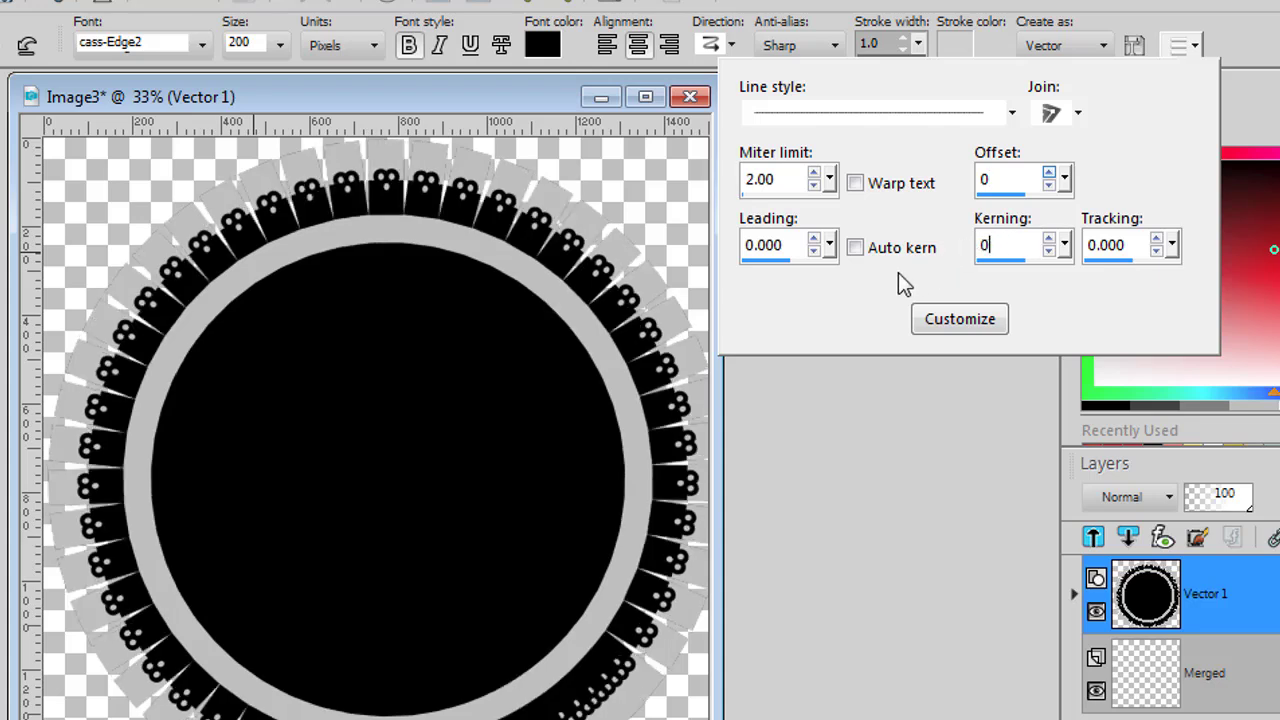
# - Tighten the glyphs' kerning to -25, then to -50
pyautogui.click(916, 383)
pyautogui.click(1185, 46)
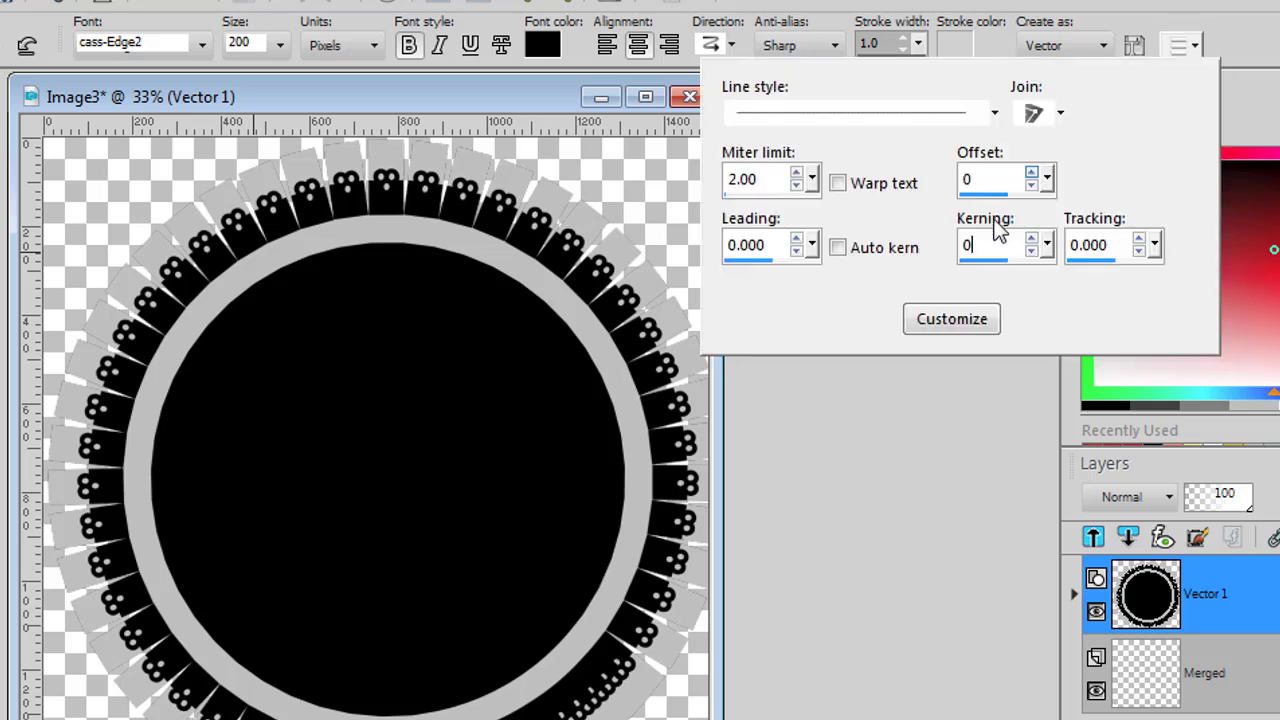
pyautogui.doubleClick(962, 248)
pyautogui.write('-25')
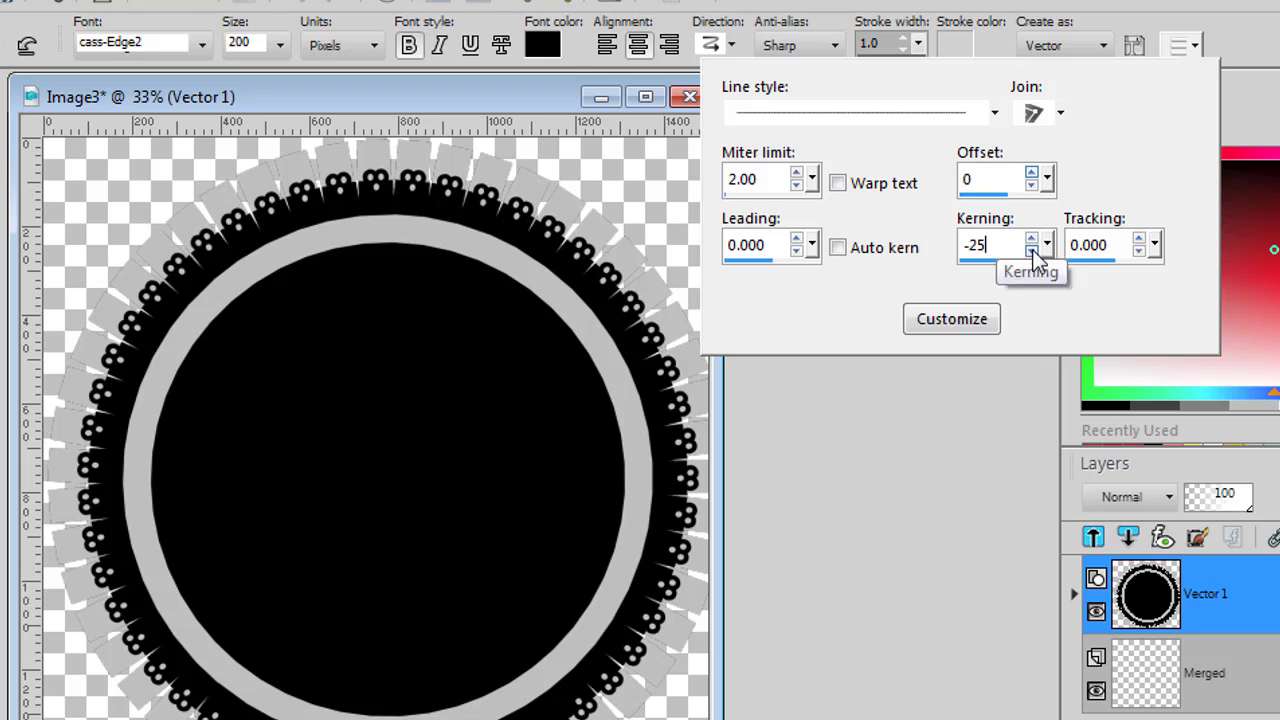
pyautogui.click(1032, 251)
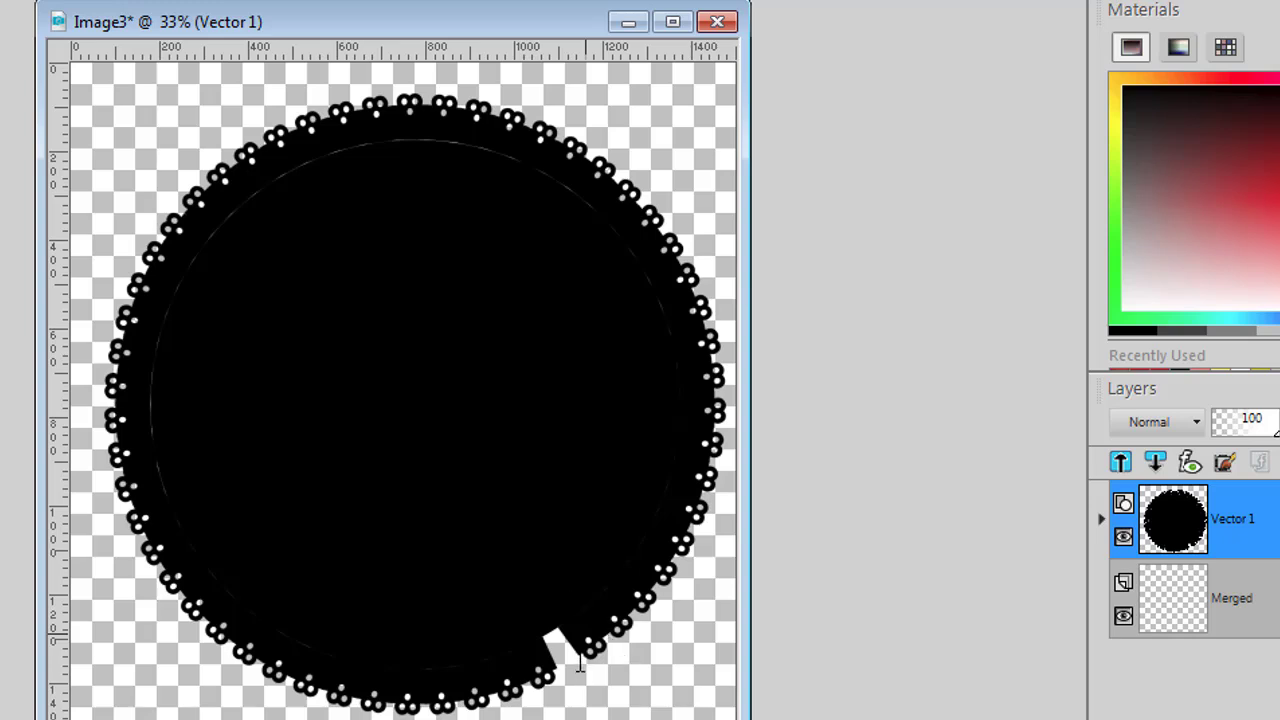
pyautogui.write('o')
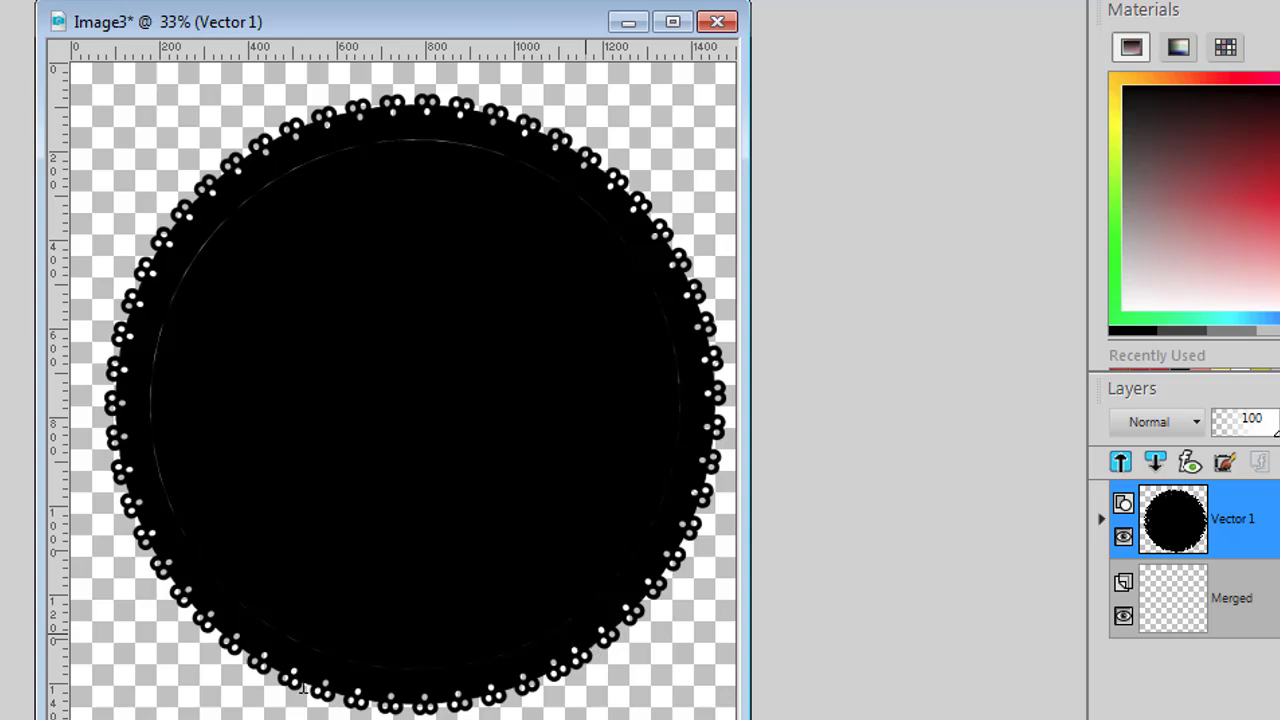
pyautogui.press('BackSpace')
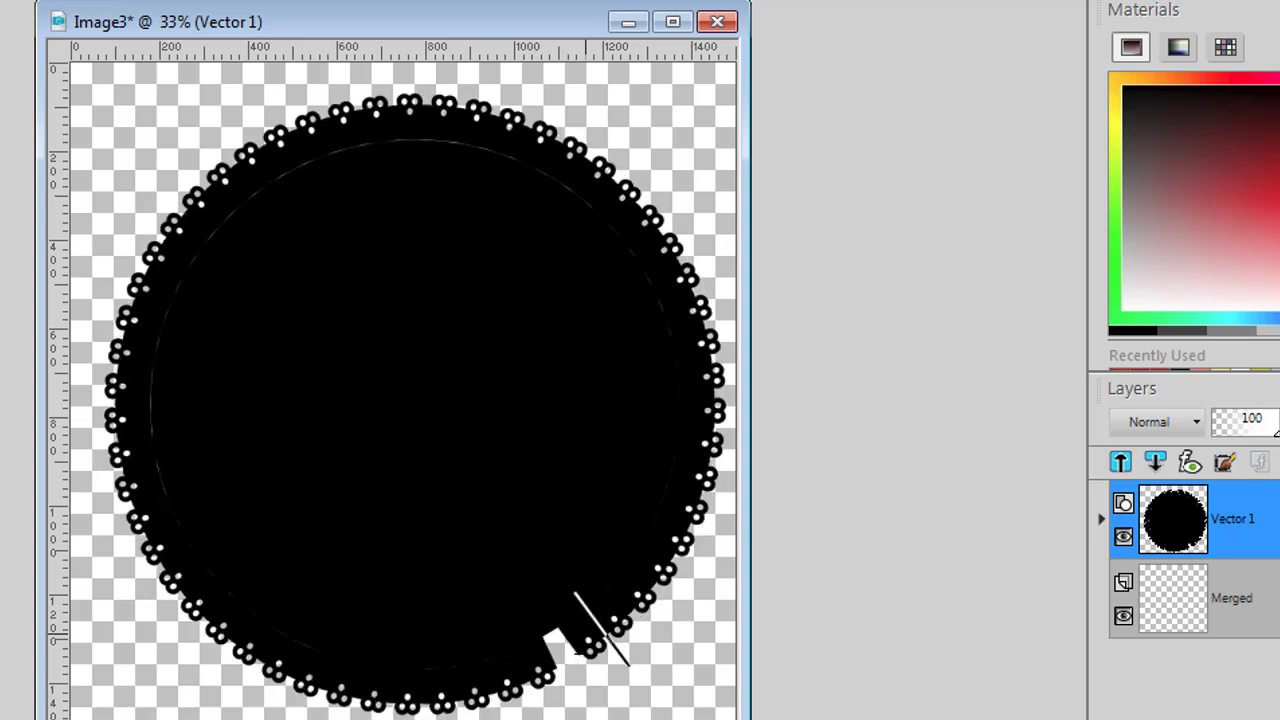
# - Select all the edge text and tighten kerning from -50 through -49, -47 and -46 to -45
pyautogui.hotkey('ctrl', 'a')
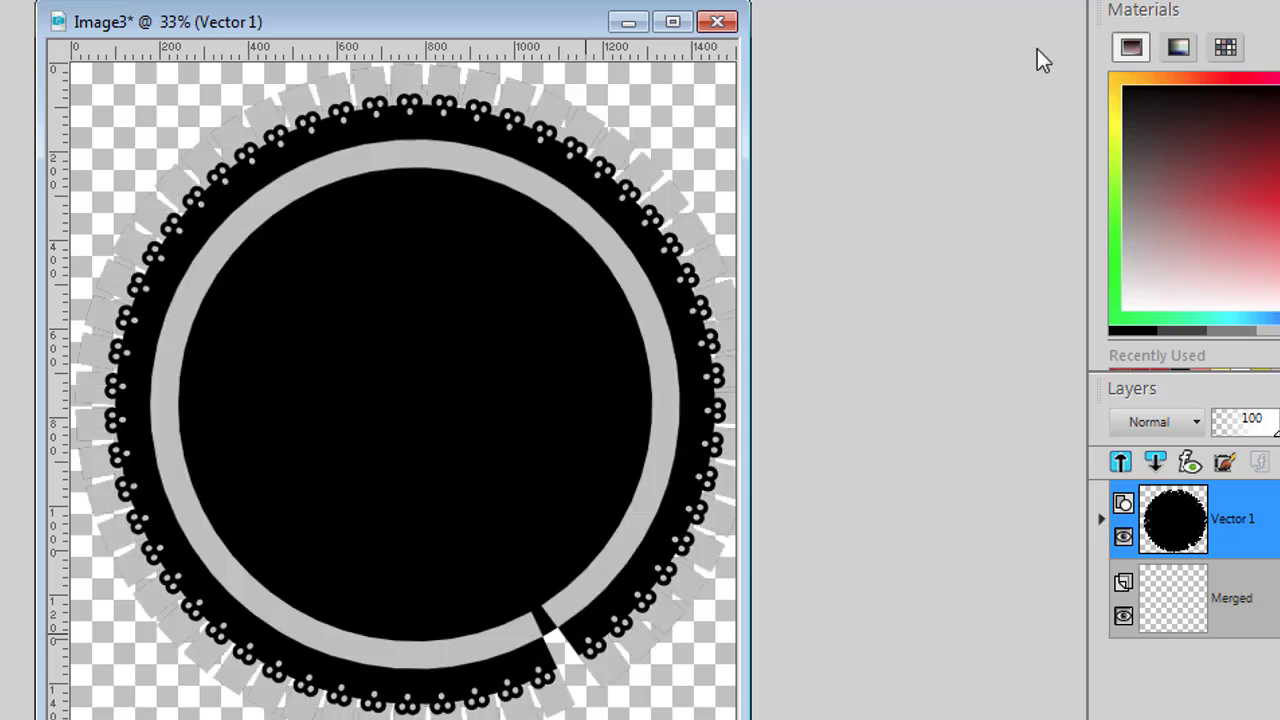
pyautogui.moveTo(1049, 189)
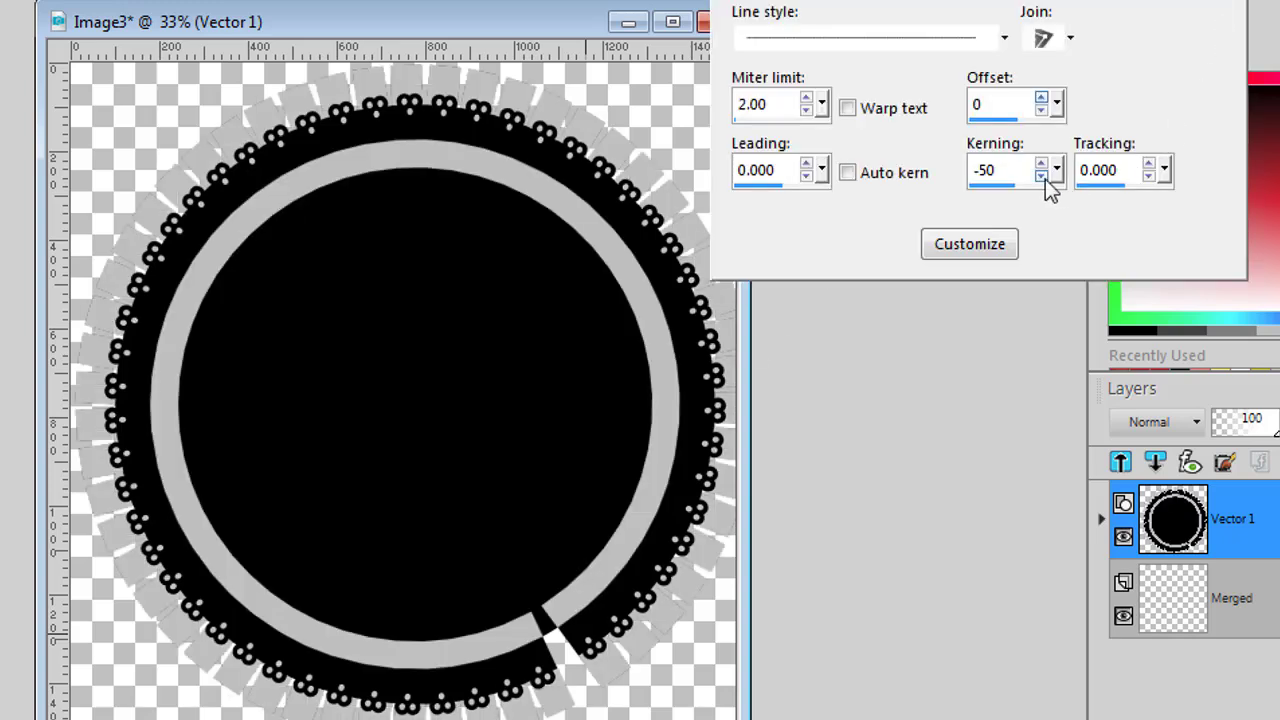
pyautogui.moveTo(981, 170); pyautogui.dragTo(1001, 171)
pyautogui.write('49')
pyautogui.moveTo(987, 170); pyautogui.dragTo(999, 170)
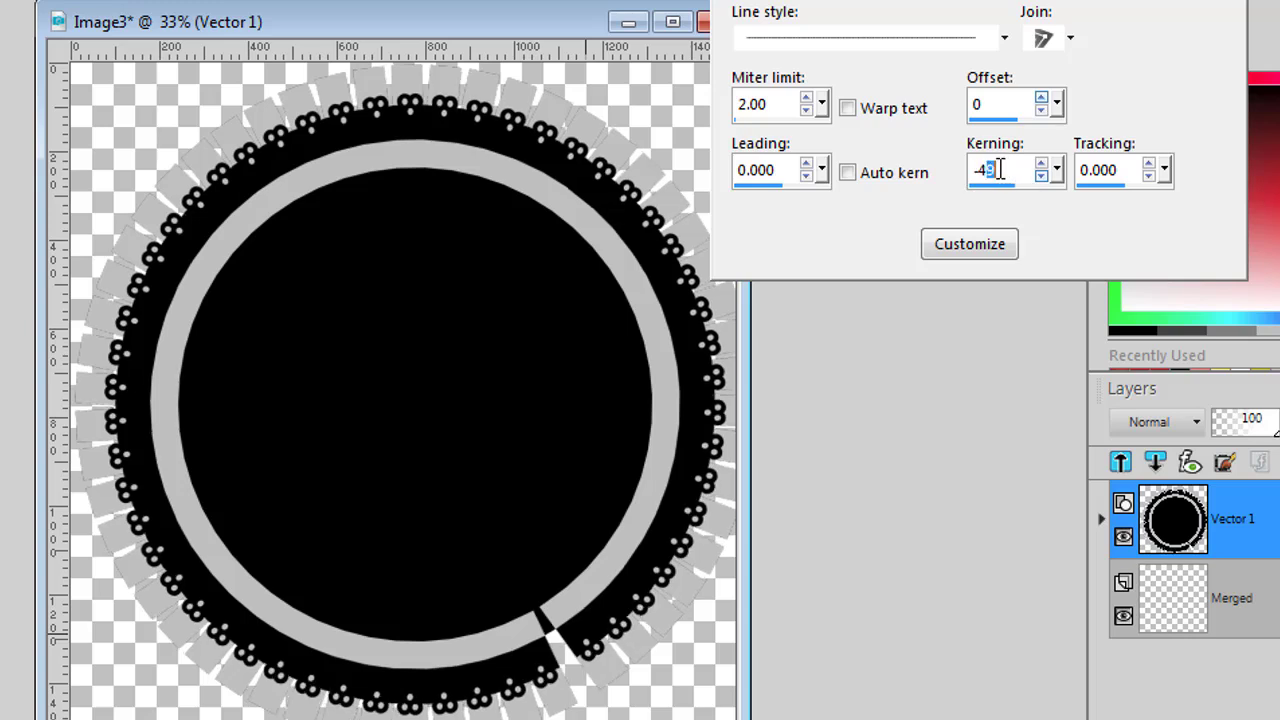
pyautogui.write('7')
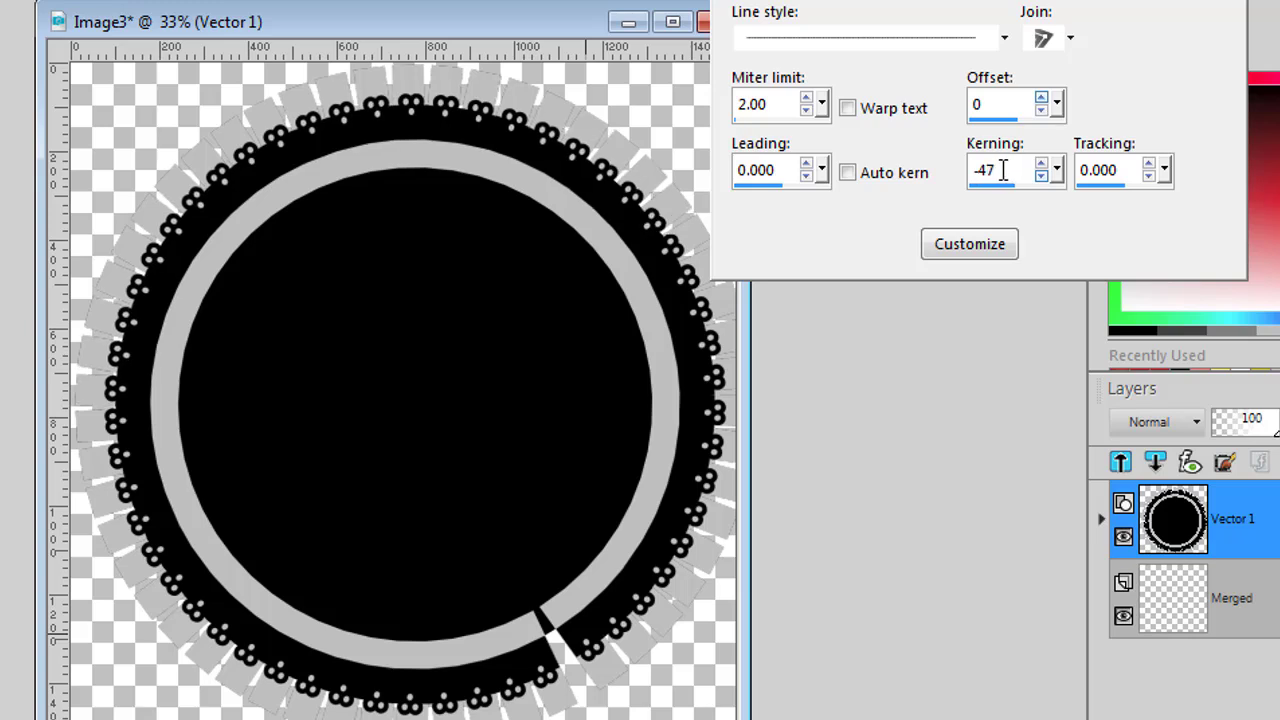
pyautogui.moveTo(987, 172); pyautogui.dragTo(1004, 170)
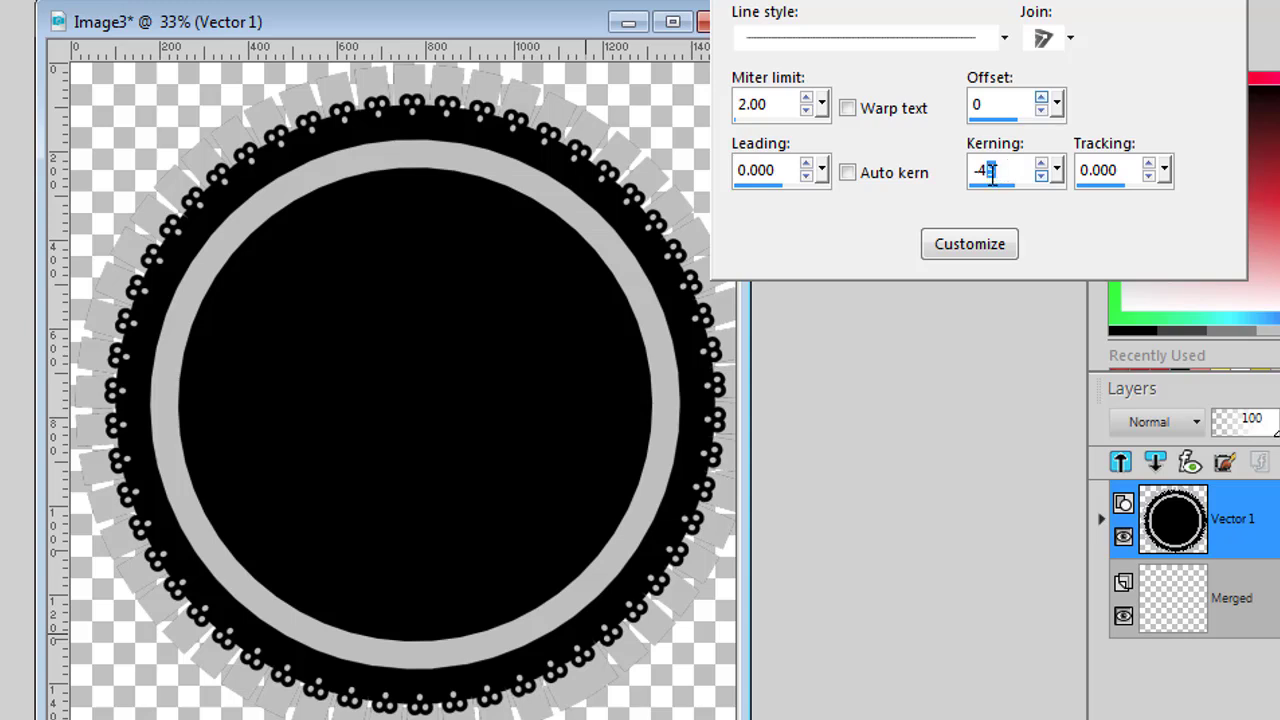
pyautogui.press('BackSpace')
pyautogui.write('6')
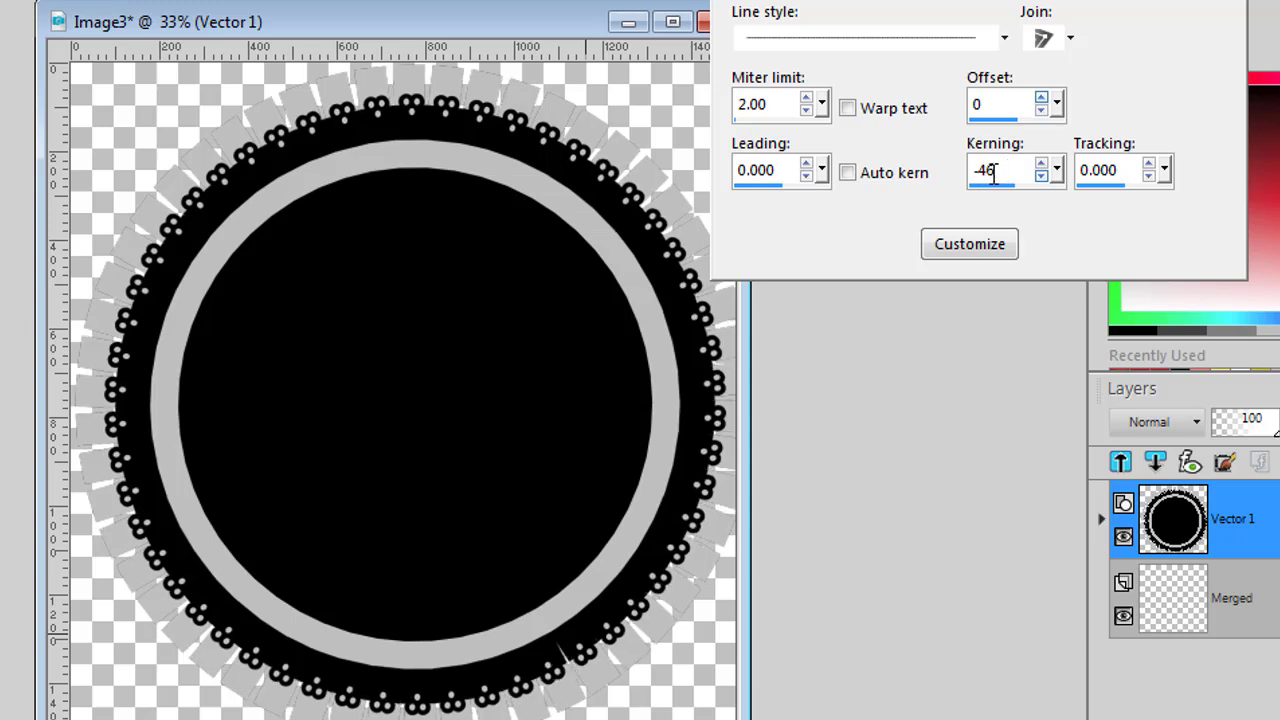
pyautogui.moveTo(984, 172); pyautogui.dragTo(1000, 172)
pyautogui.write('5')
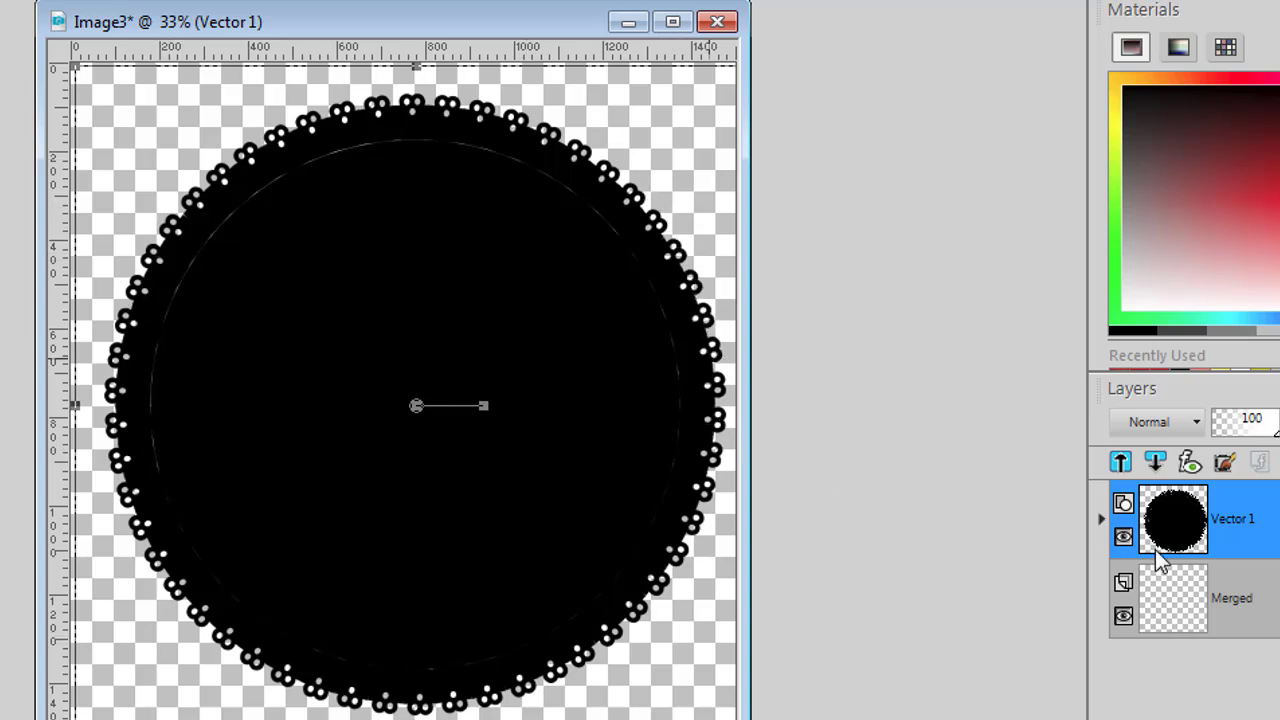
# - Convert the Vector 1 layer into a raster layer, Raster 1
pyautogui.rightClick(1240, 535)
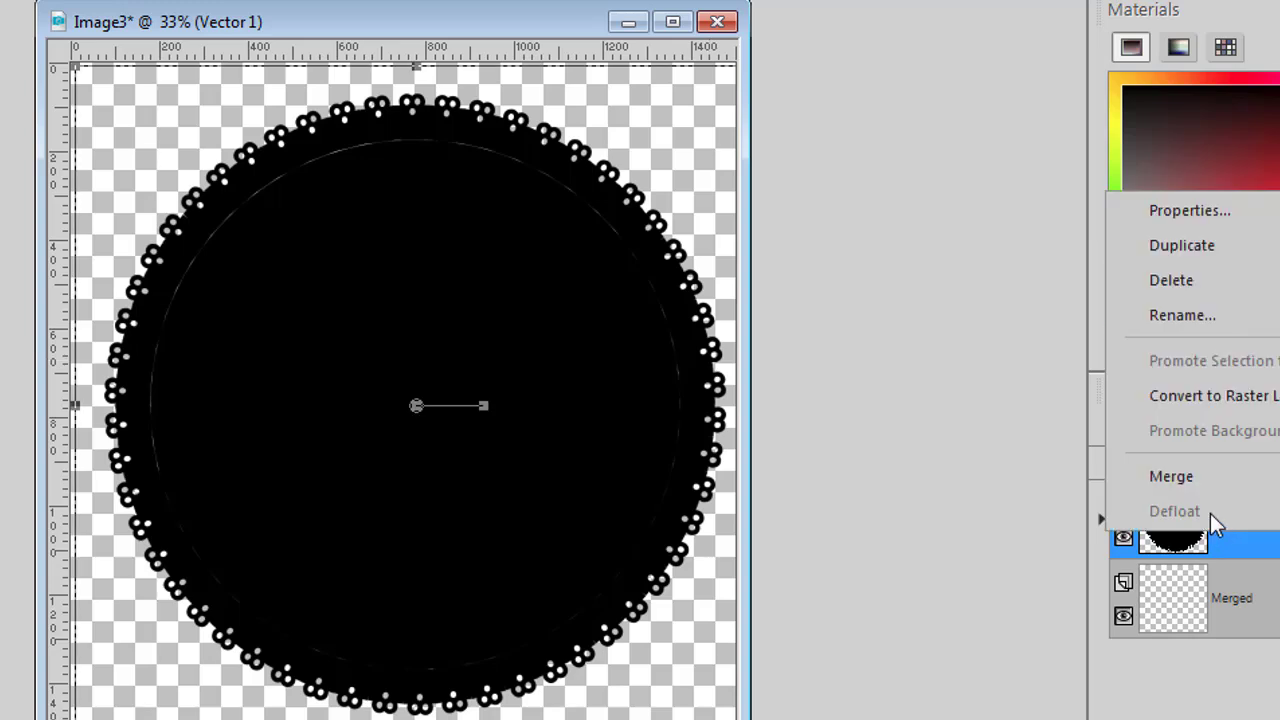
pyautogui.click(1182, 395)
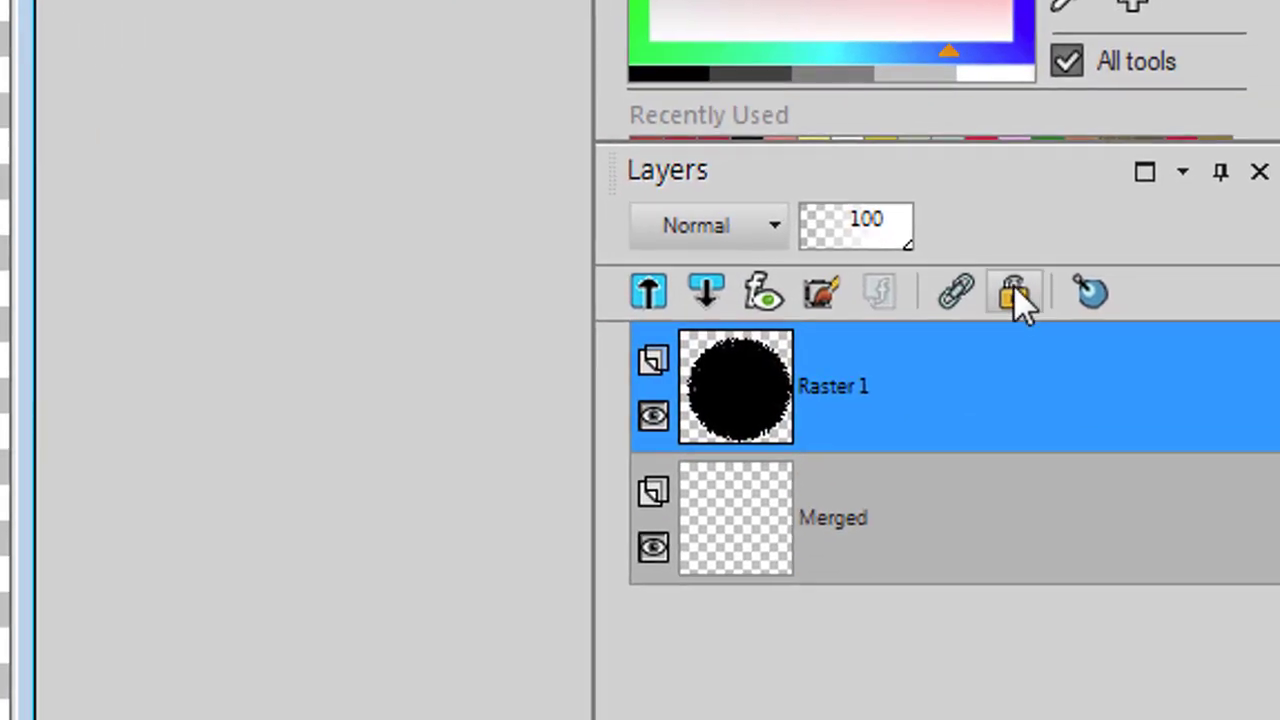
# - Lock Raster 1's transparency and flood fill the scalloped mat with magenta pink
pyautogui.click(1013, 292)
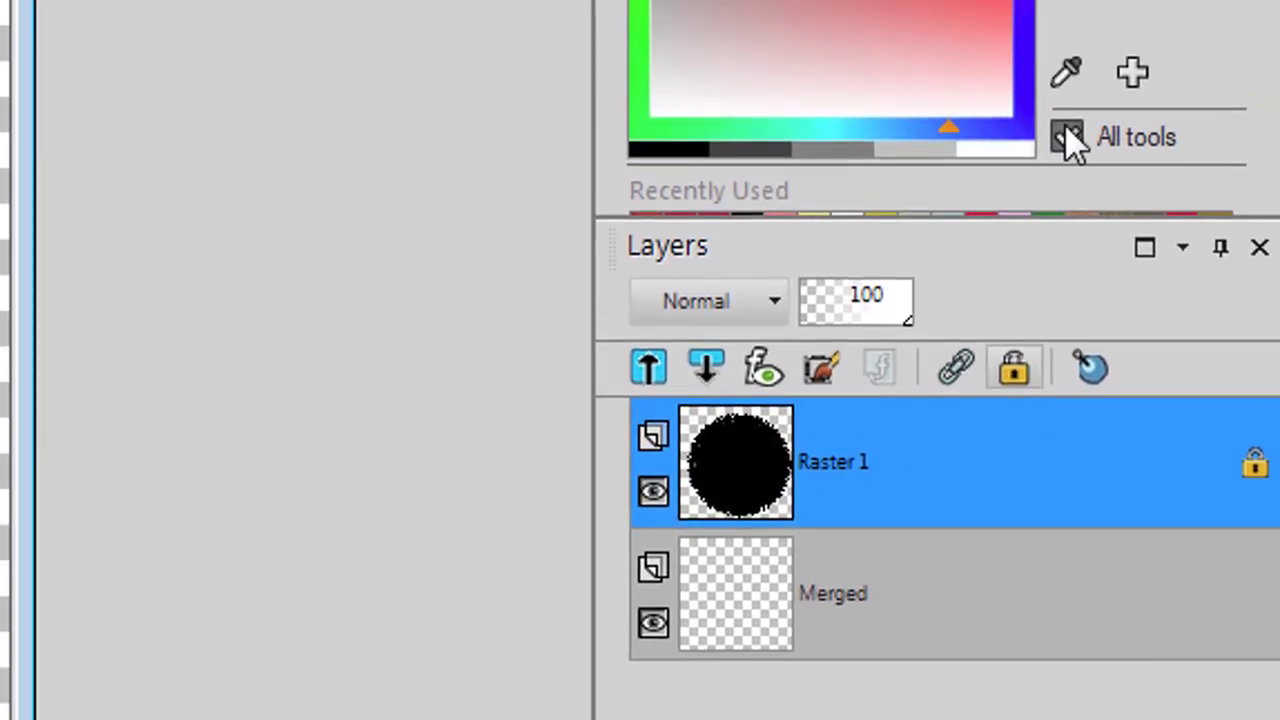
pyautogui.click(705, 195)
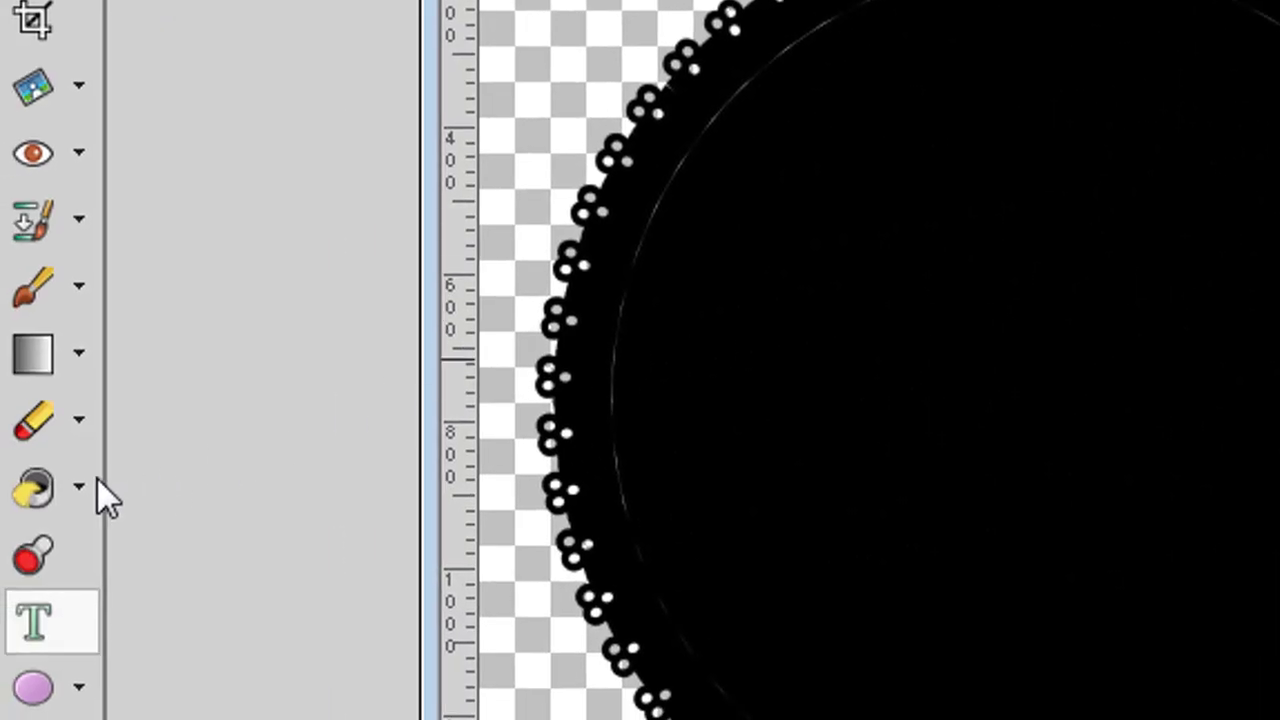
pyautogui.click(32, 495)
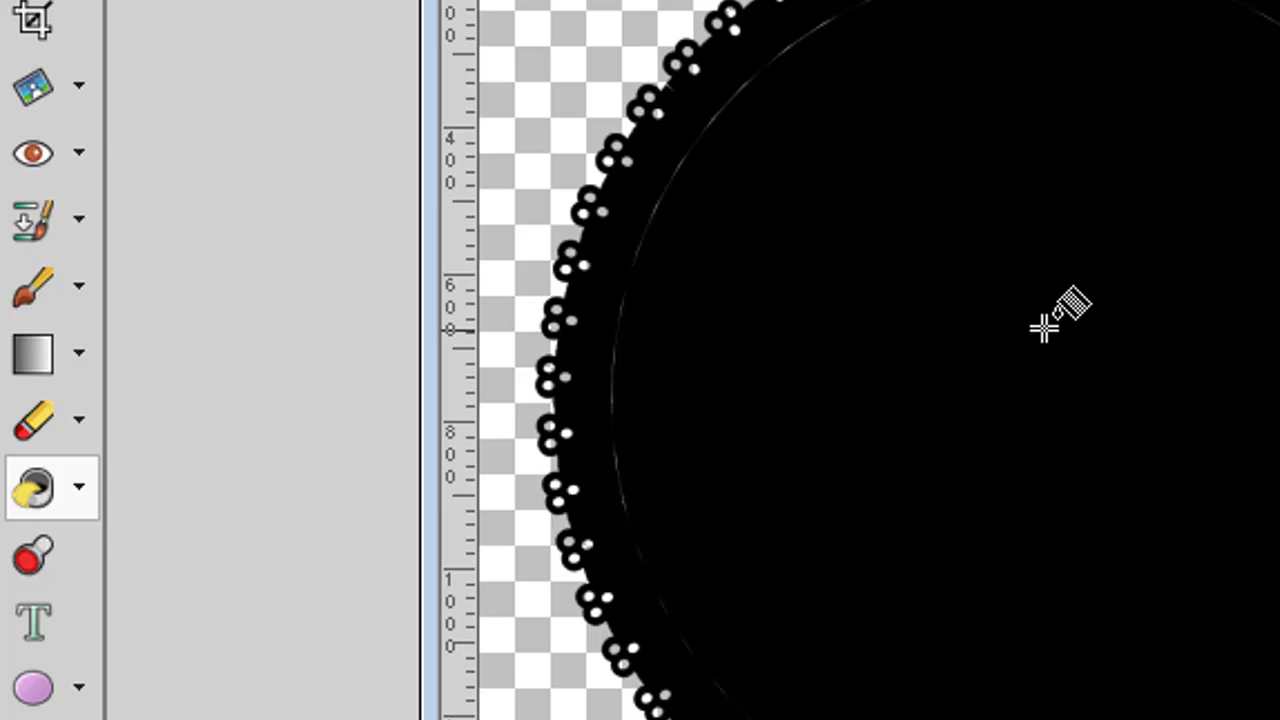
pyautogui.click(1043, 425)
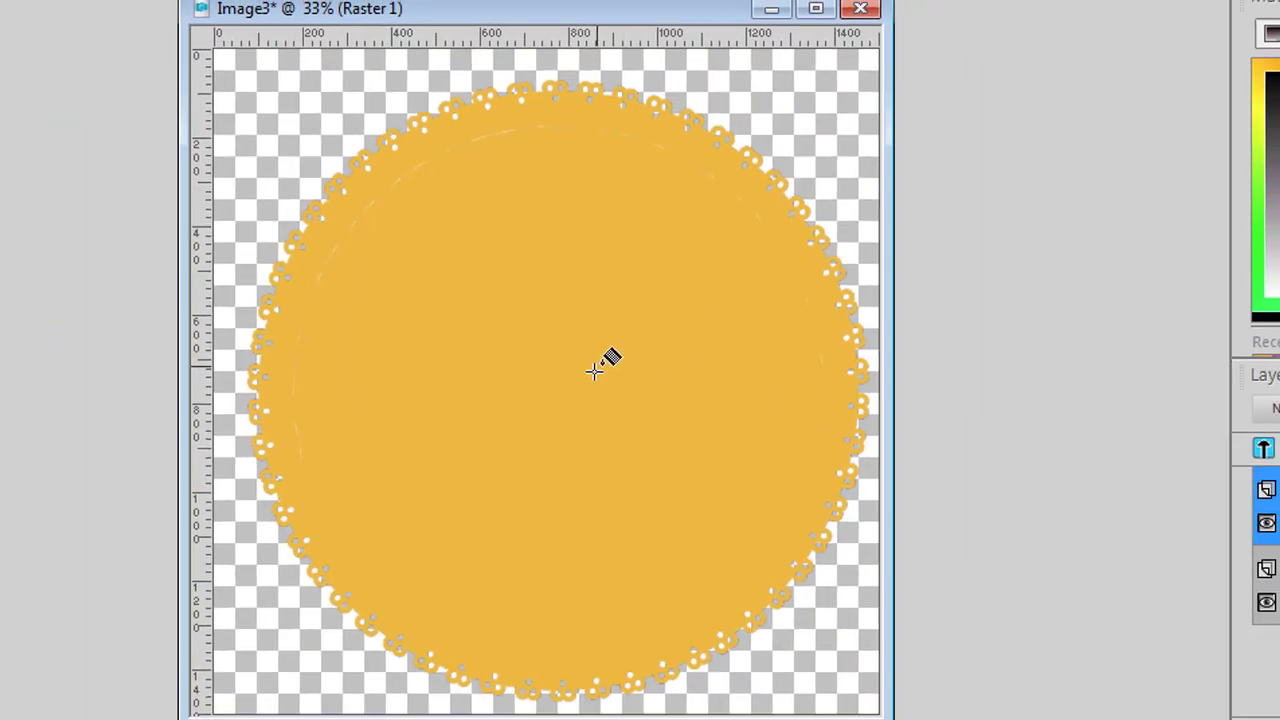
pyautogui.click(596, 418)
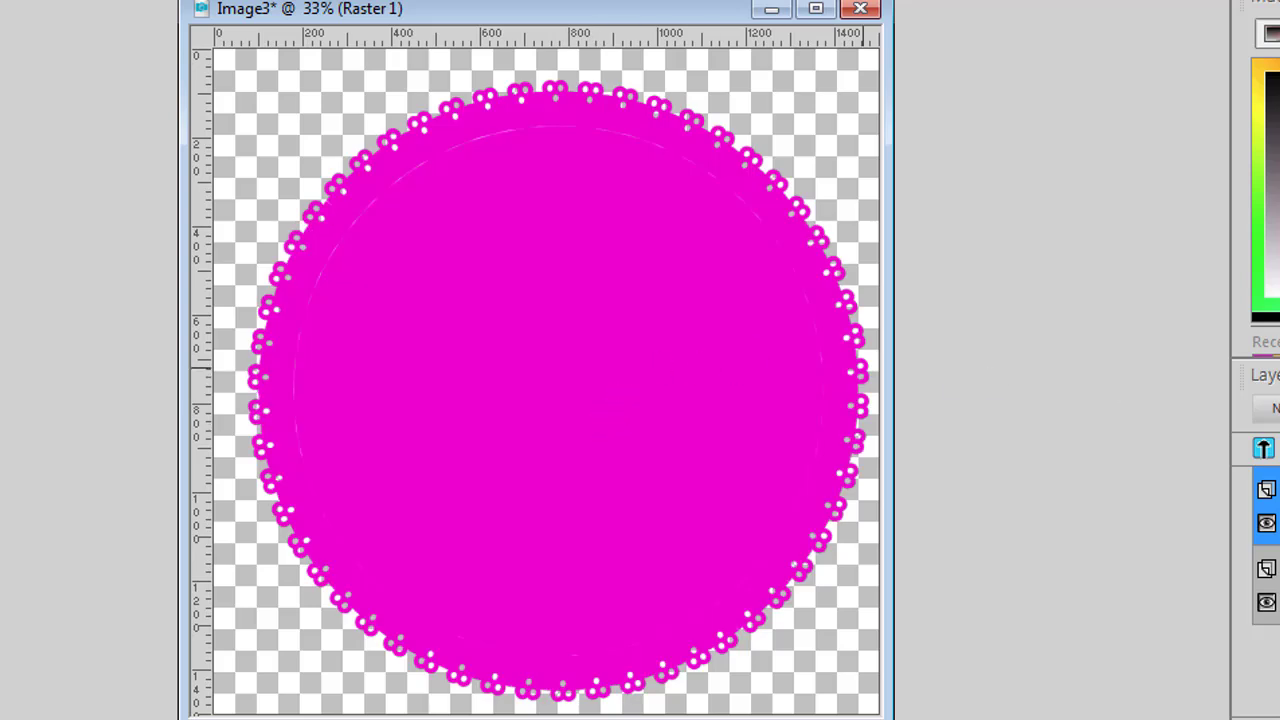